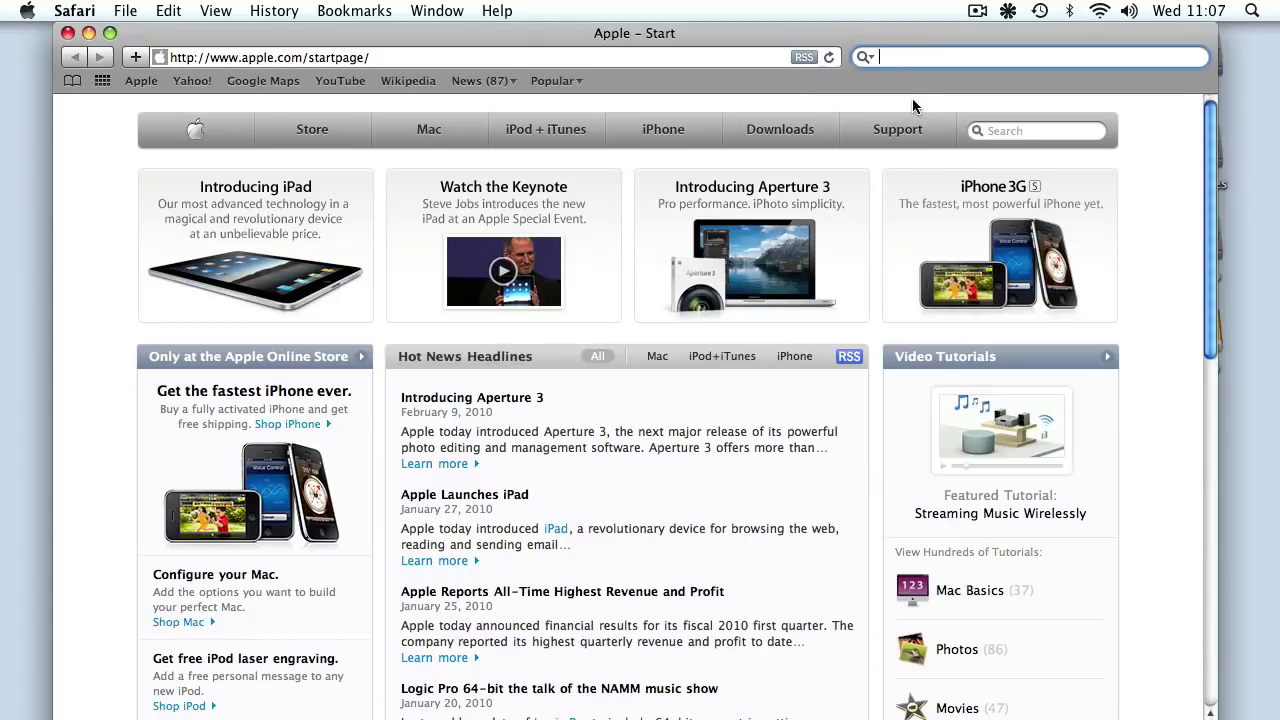
Run a Google search for 'Brainworx' from the Safari search field.
{"action": "mouse_move", "coordinate": [860, 38]}
{"action": "left_mouse_down"}
{"action": "mouse_move", "coordinate": [894, 36]}
{"action": "mouse_move", "coordinate": [866, 35]}
{"action": "left_mouse_up"}
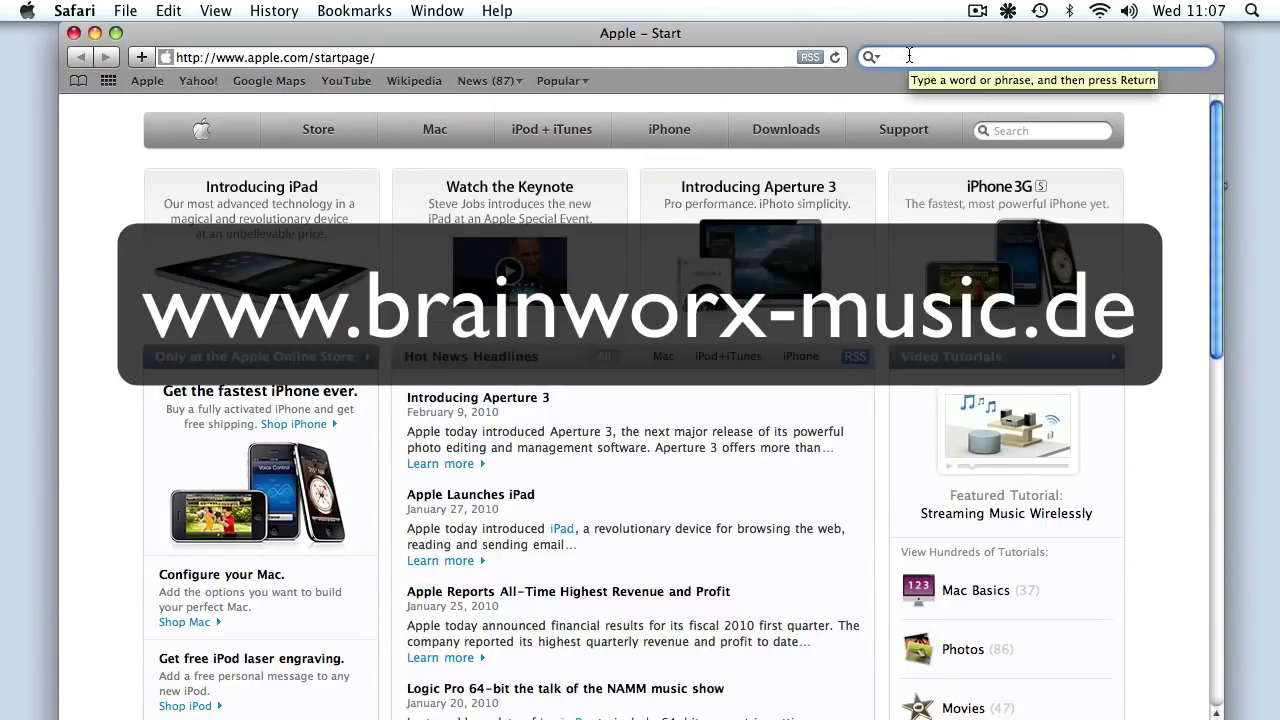
{"action": "type", "text": "Brainw"}
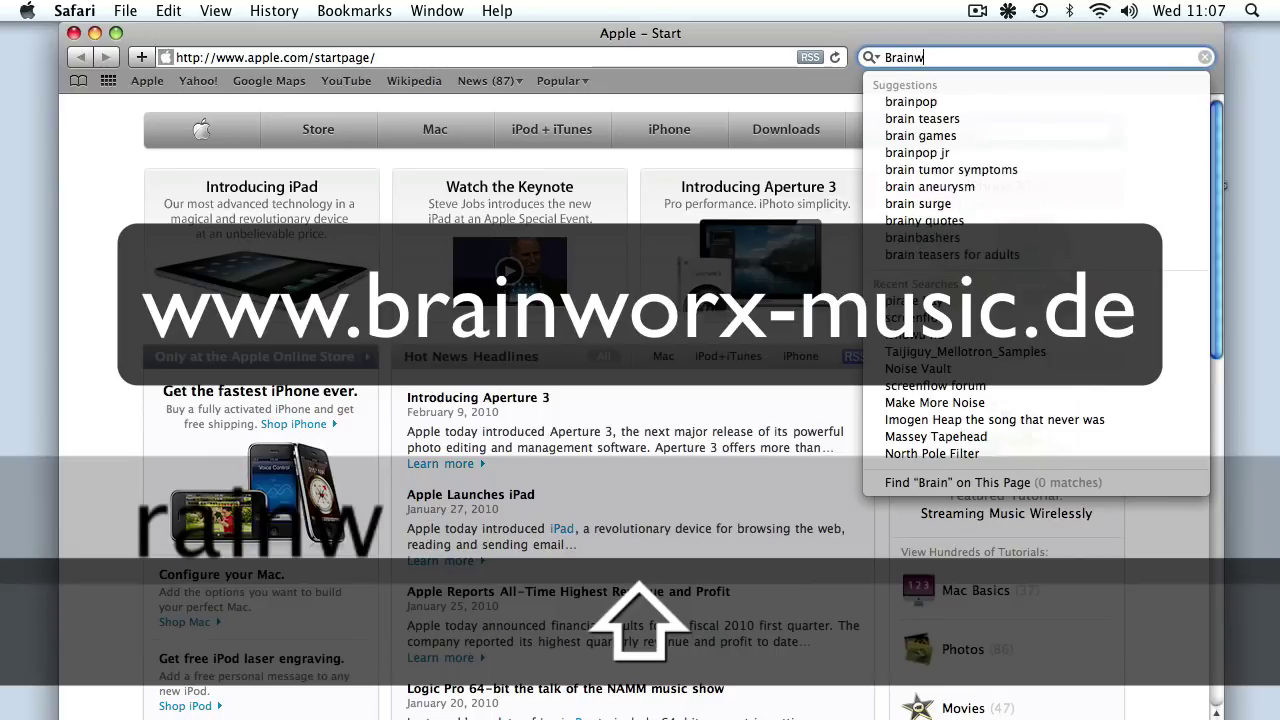
{"action": "type", "text": "orx"}
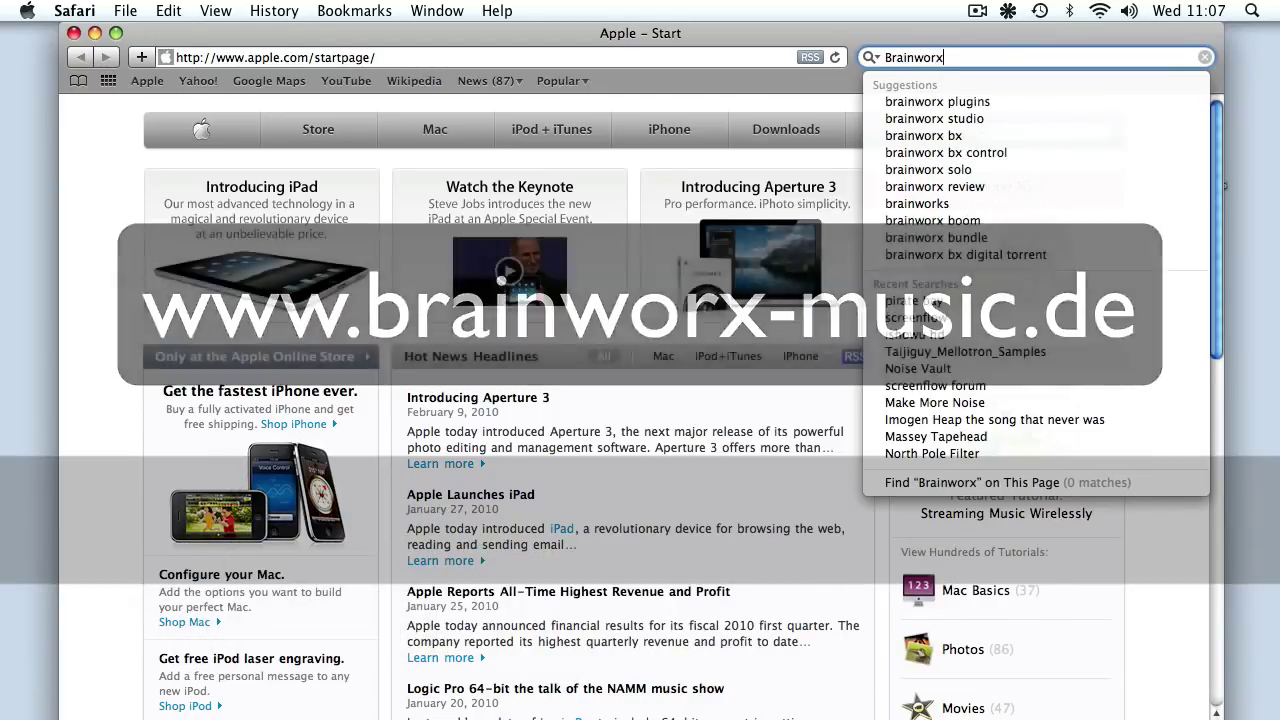
{"action": "key", "text": "Return"}
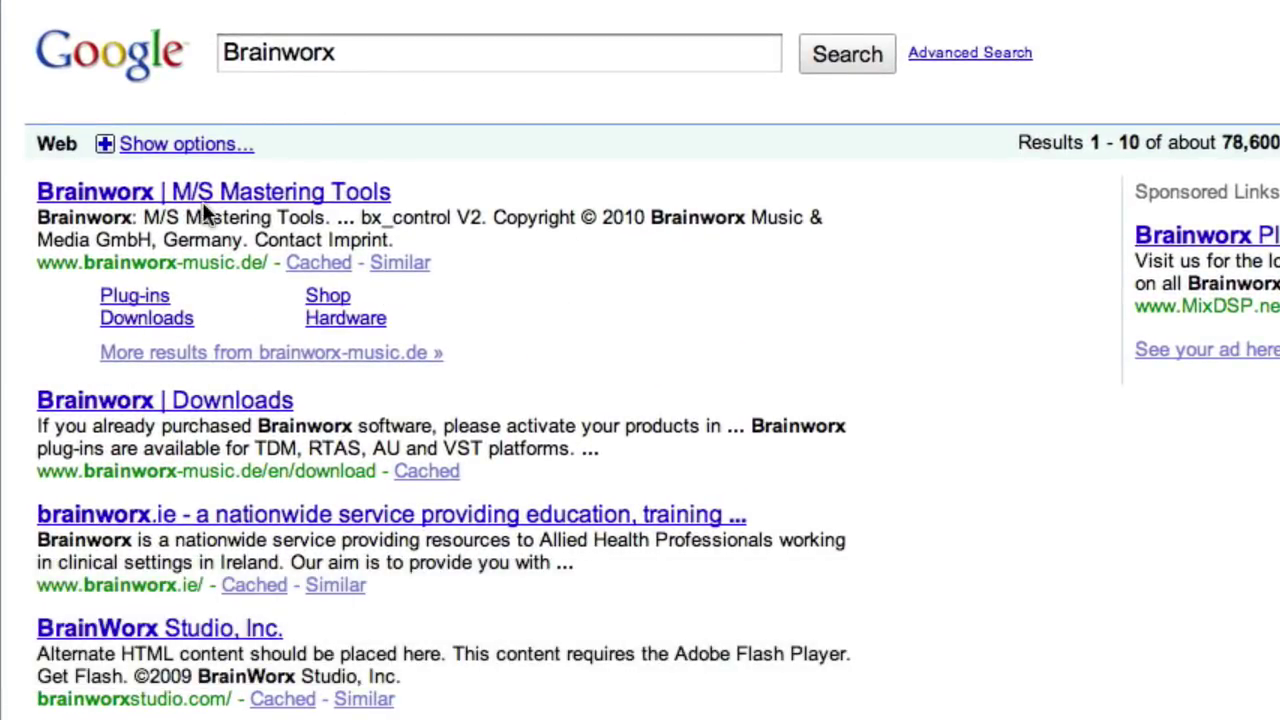
Open the Brainworx Downloads sitelink and scroll down to the free bx_cleansweep V2 entry.
{"action": "left_click", "coordinate": [155, 318]}
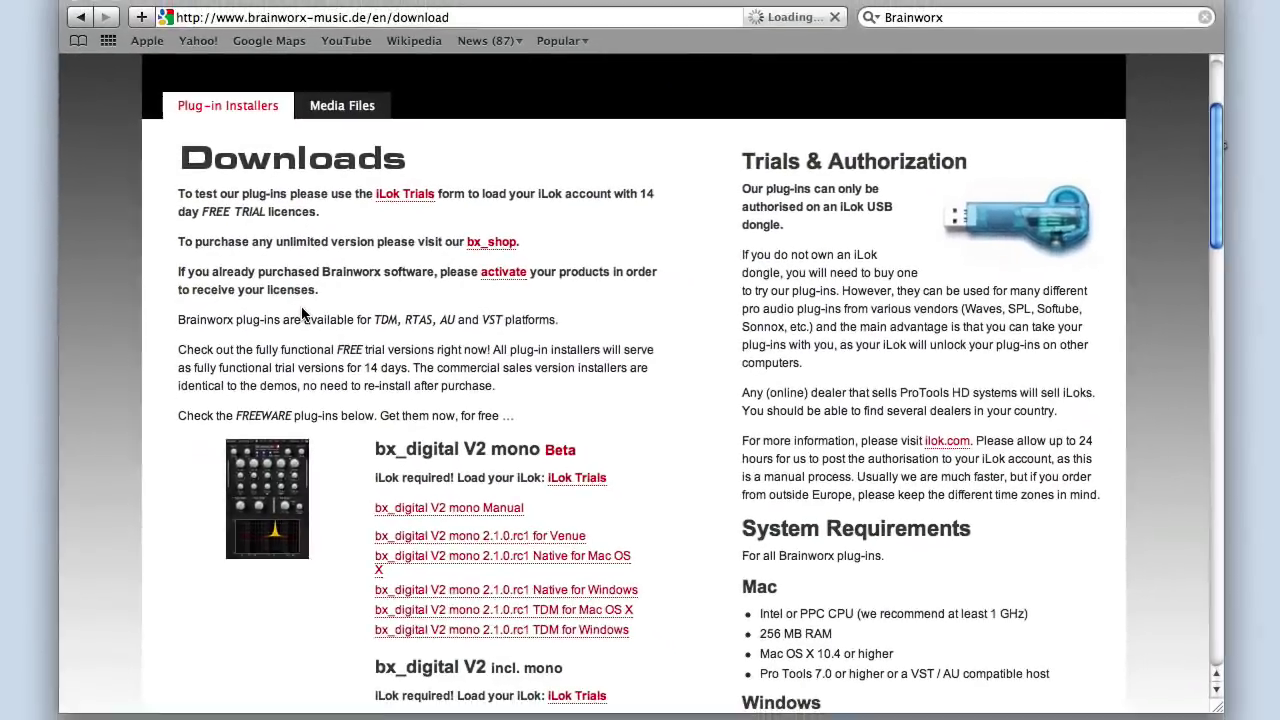
{"action": "scroll", "coordinate": [335, 554], "scroll_direction": "down", "scroll_amount": 3}
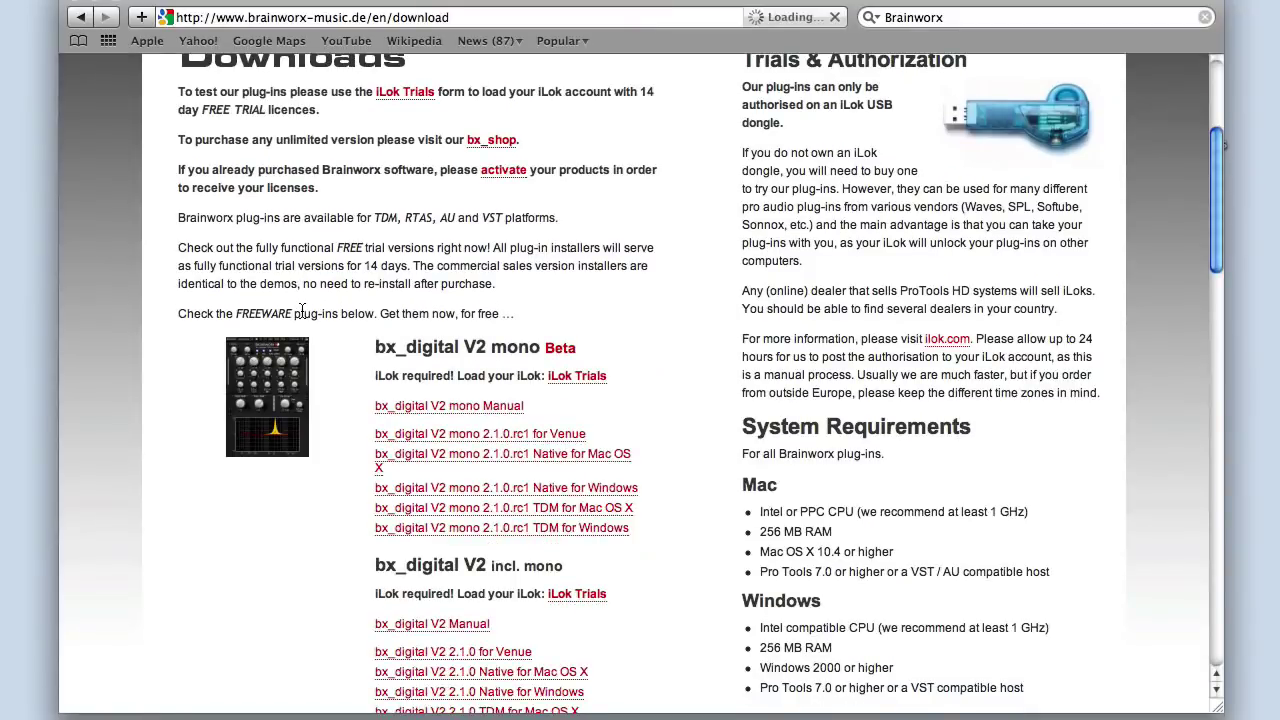
{"action": "scroll", "coordinate": [335, 554], "scroll_direction": "up", "scroll_amount": 3}
{"action": "scroll", "coordinate": [305, 313], "scroll_direction": "up", "scroll_amount": 2}
{"action": "scroll", "coordinate": [303, 314], "scroll_direction": "down", "scroll_amount": 10}
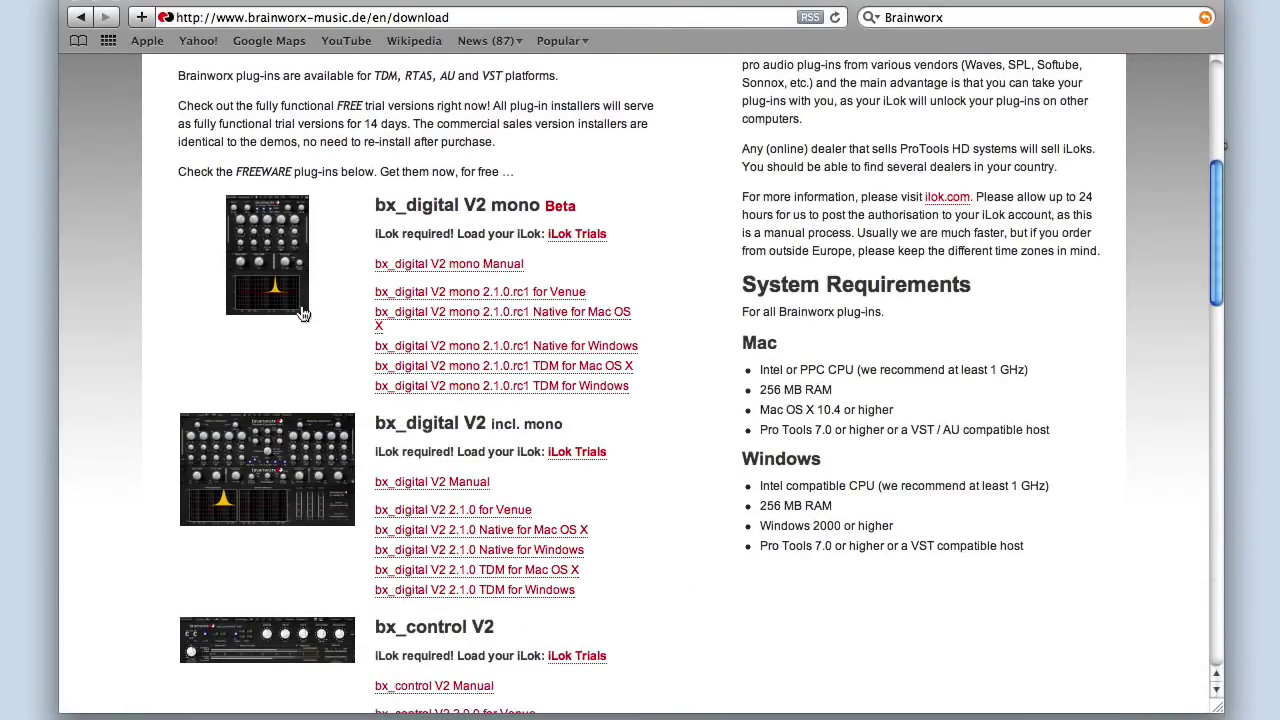
{"action": "scroll", "coordinate": [303, 314], "scroll_direction": "down", "scroll_amount": 10}
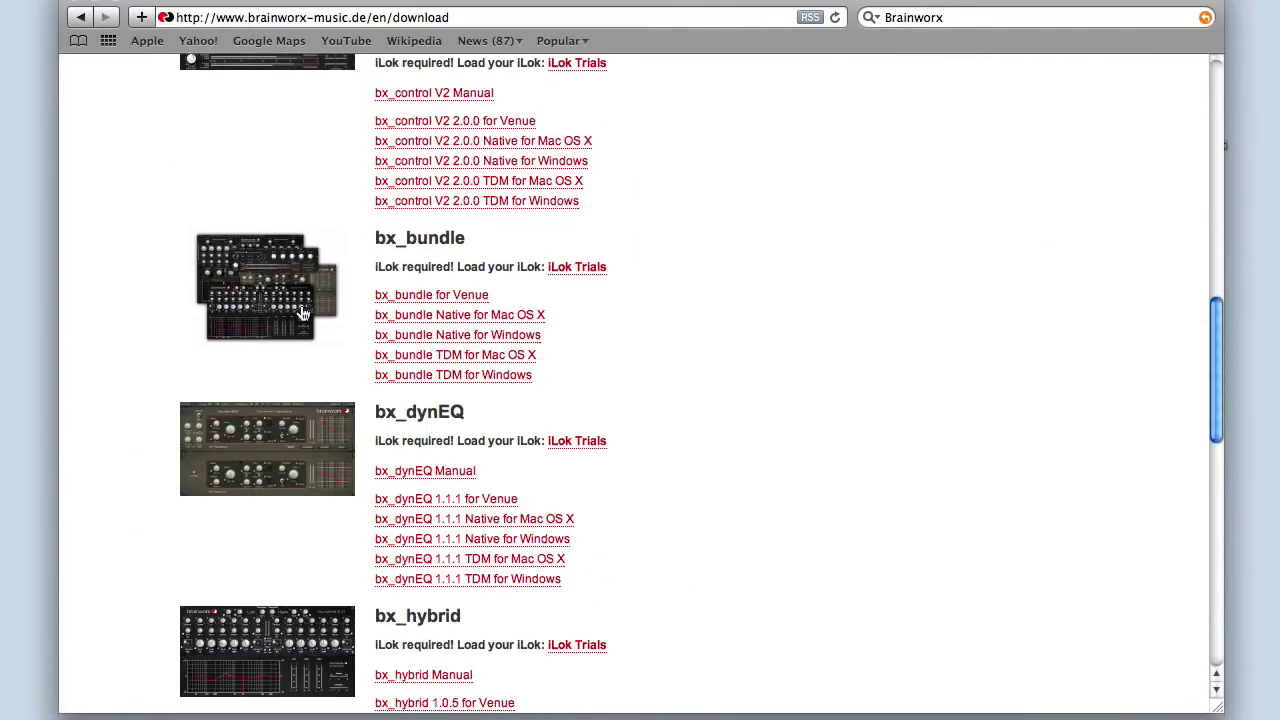
{"action": "scroll", "coordinate": [303, 313], "scroll_direction": "down", "scroll_amount": 10}
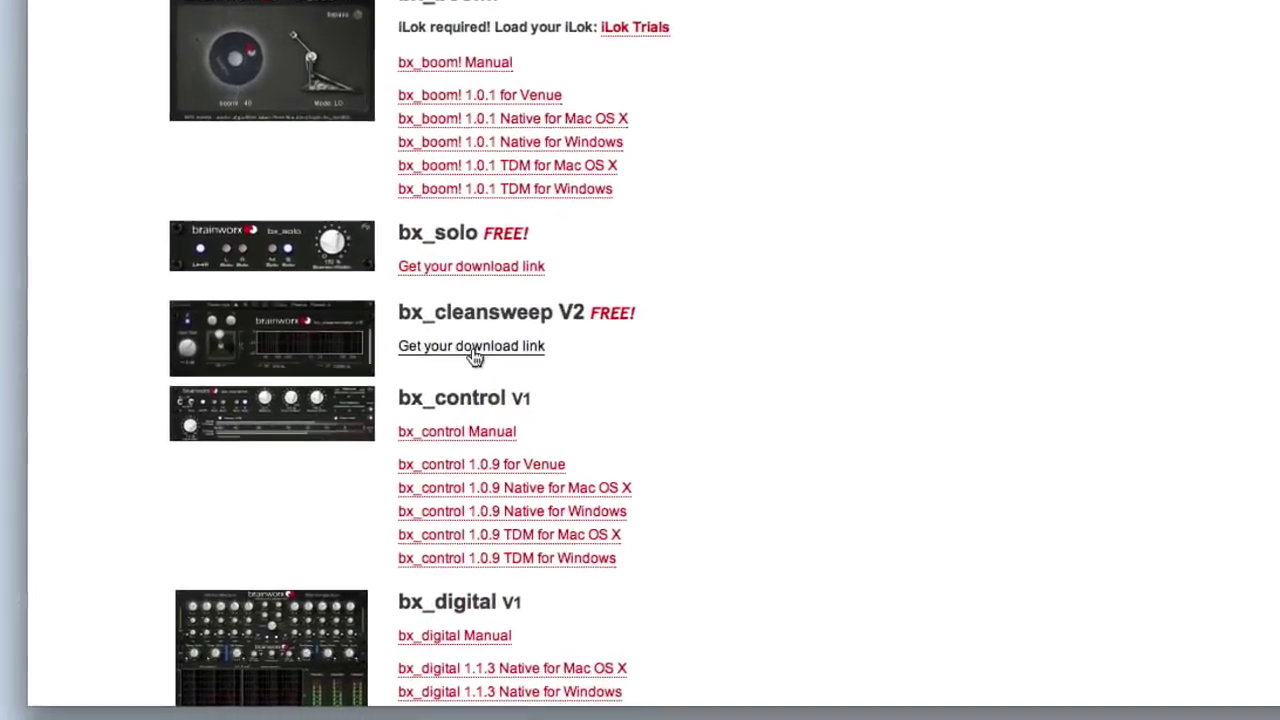
Request the download link, tick bx_cleansweep V2 on the form, and enter the security code.
{"action": "left_click", "coordinate": [484, 320]}
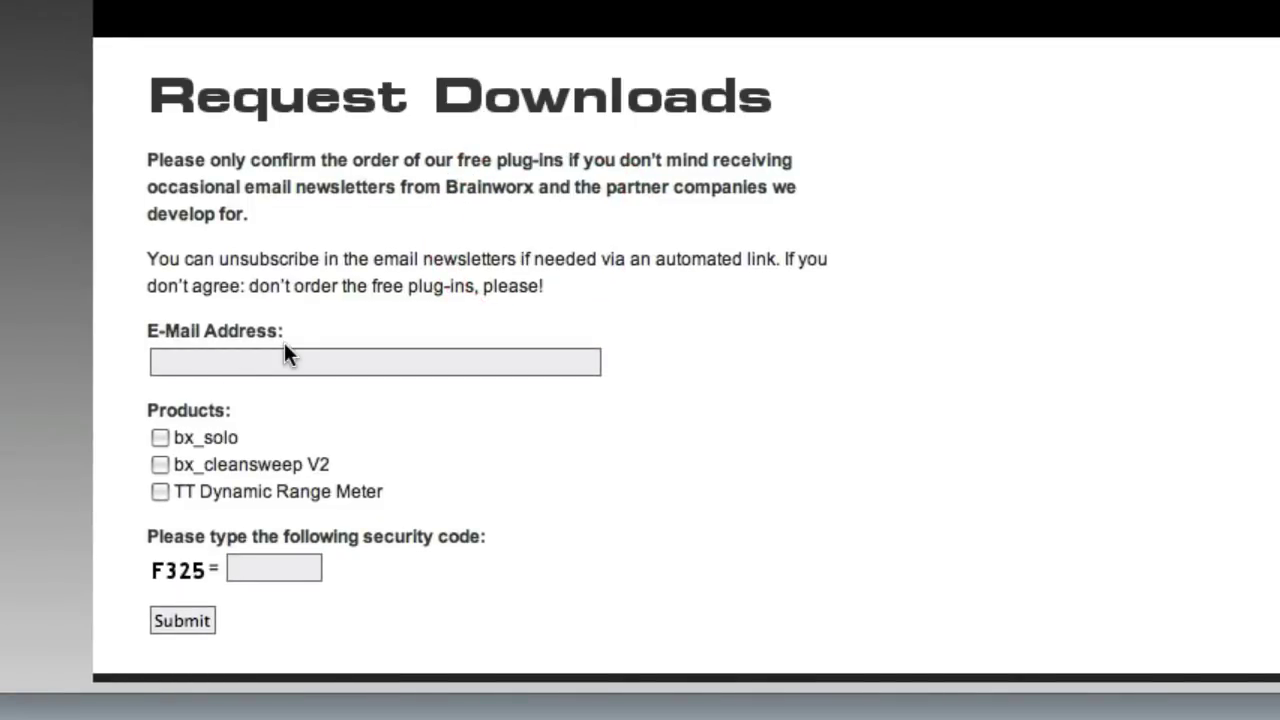
{"action": "left_click", "coordinate": [160, 464]}
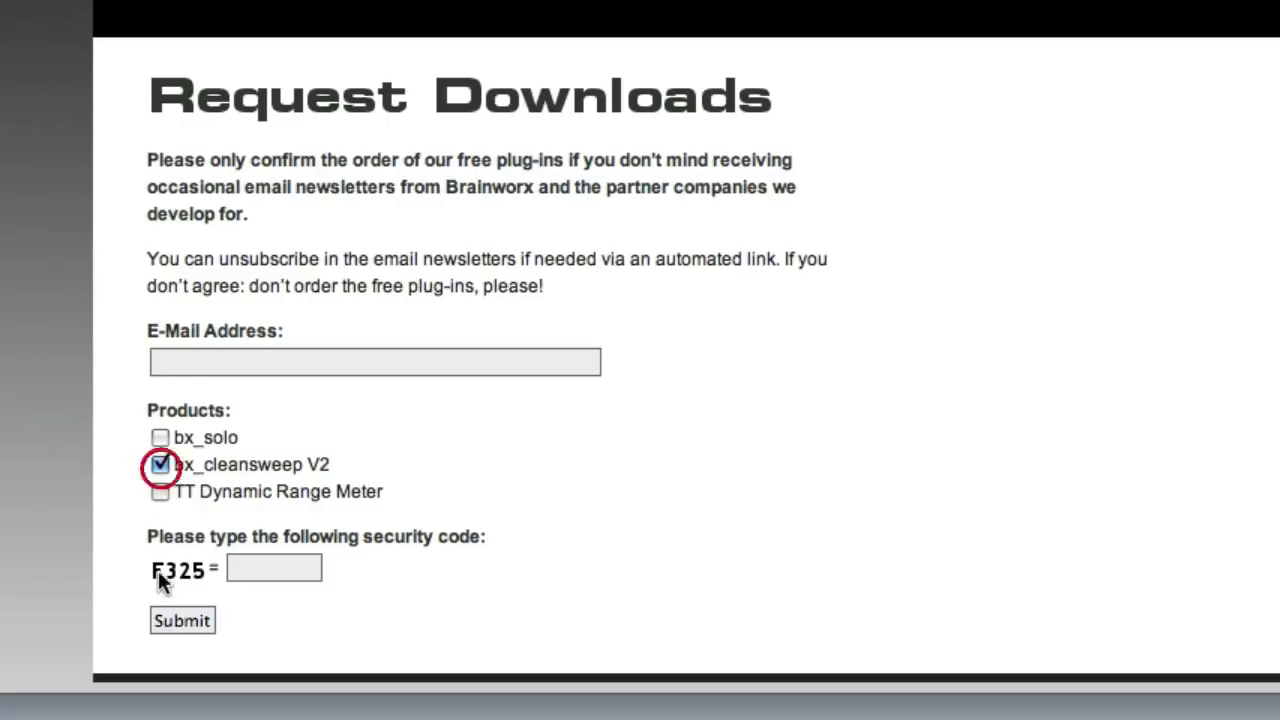
{"action": "left_click", "coordinate": [250, 576]}
{"action": "type", "text": "F32"}
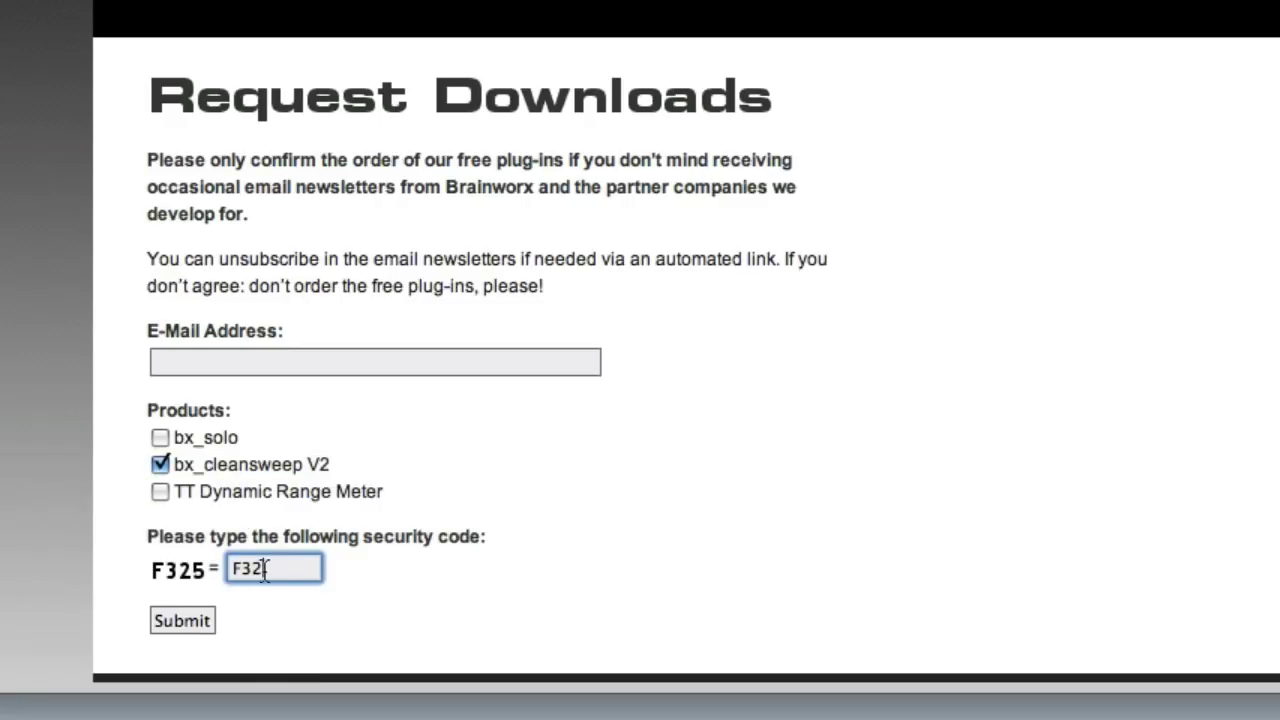
{"action": "type", "text": "5"}
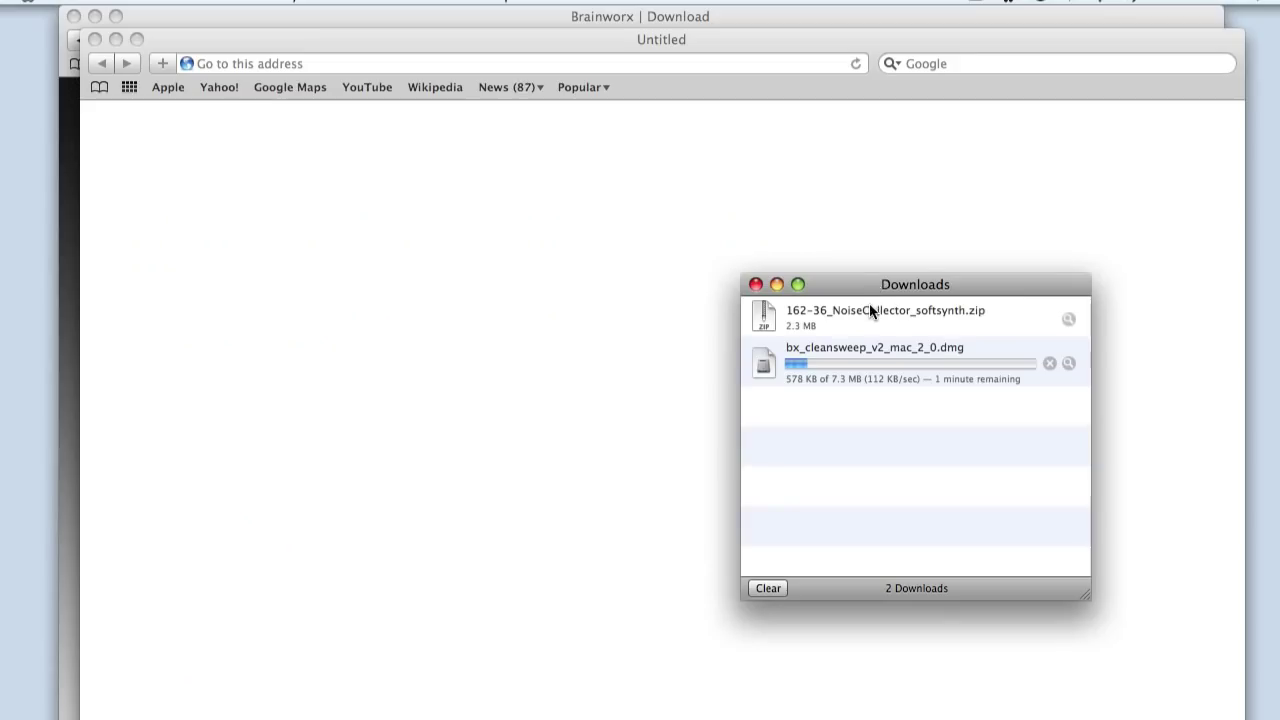
Move the Safari downloads list higher up the screen while the .dmg finishes.
{"action": "left_click_drag", "start_coordinate": [877, 292], "coordinate": [878, 160]}
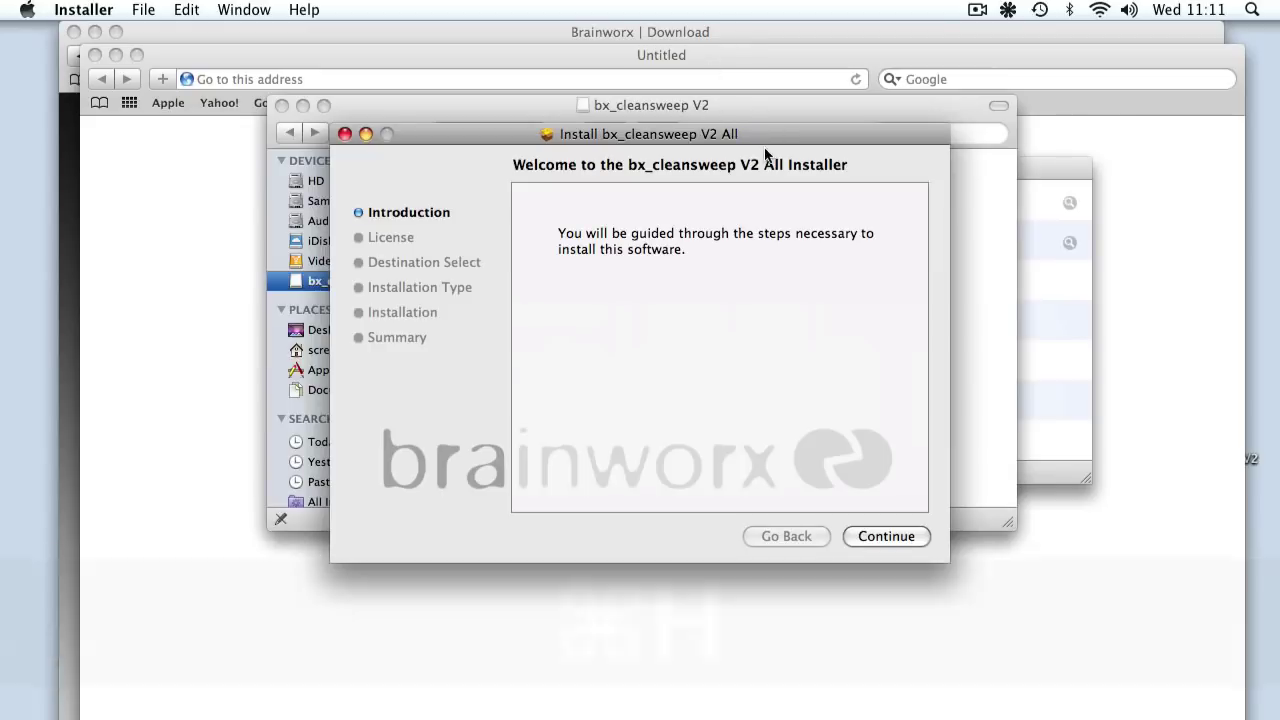
Reposition the installer, accept the bx_cleansweep V2 licence, and start the Standard Install on HD.
{"action": "mouse_move", "coordinate": [785, 140]}
{"action": "left_mouse_down"}
{"action": "mouse_move", "coordinate": [766, 200]}
{"action": "mouse_move", "coordinate": [797, 139]}
{"action": "left_mouse_up"}
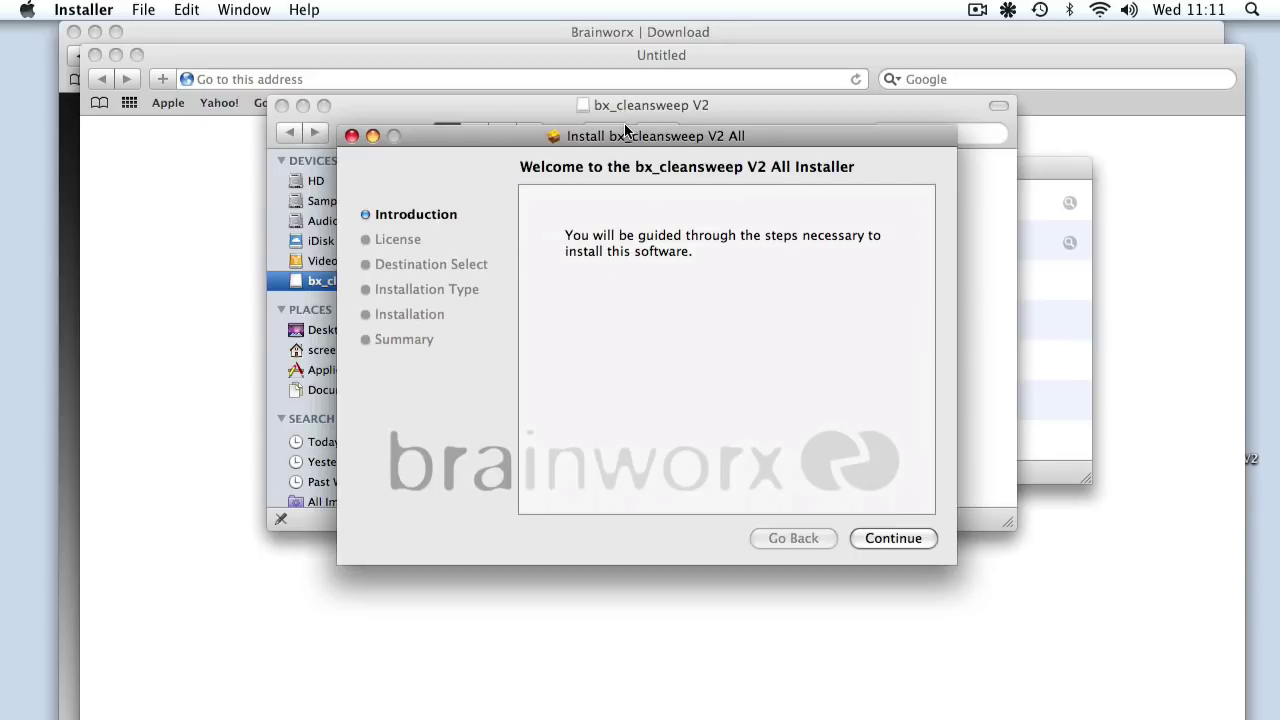
{"action": "left_click_drag", "start_coordinate": [686, 140], "coordinate": [717, 138]}
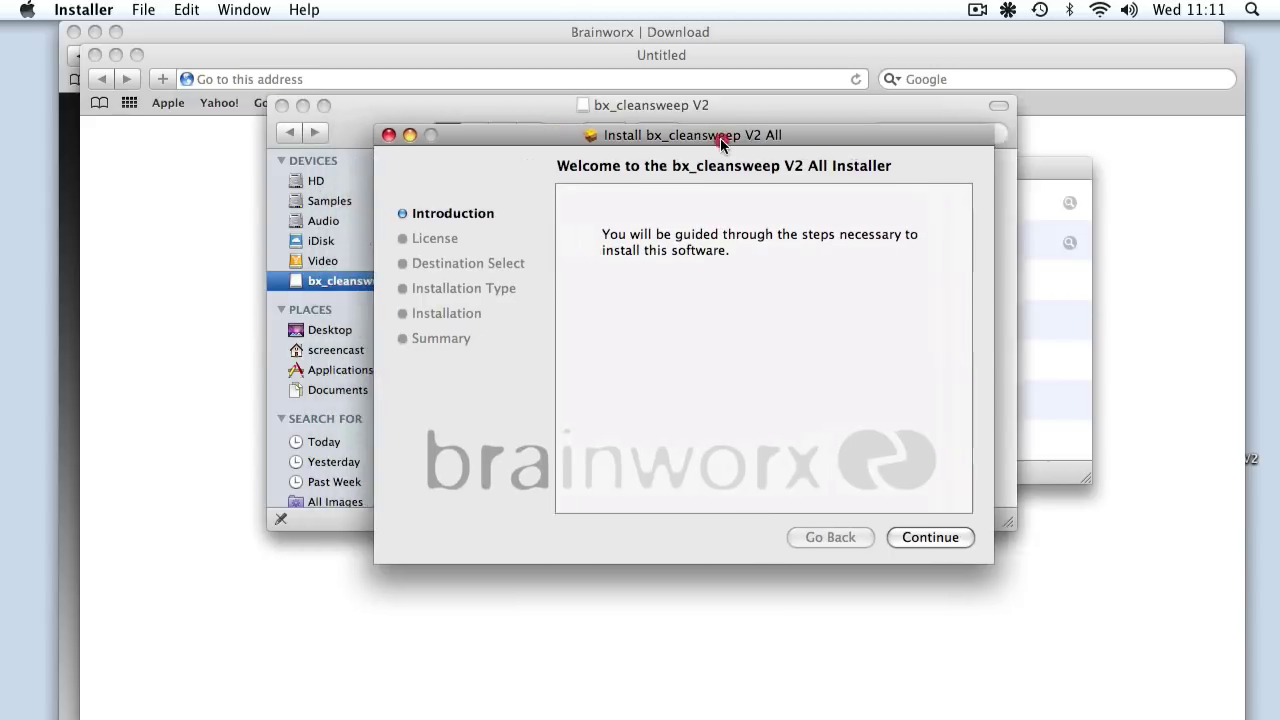
{"action": "left_click", "coordinate": [929, 536]}
{"action": "scroll", "coordinate": [885, 503], "scroll_direction": "down", "scroll_amount": 15}
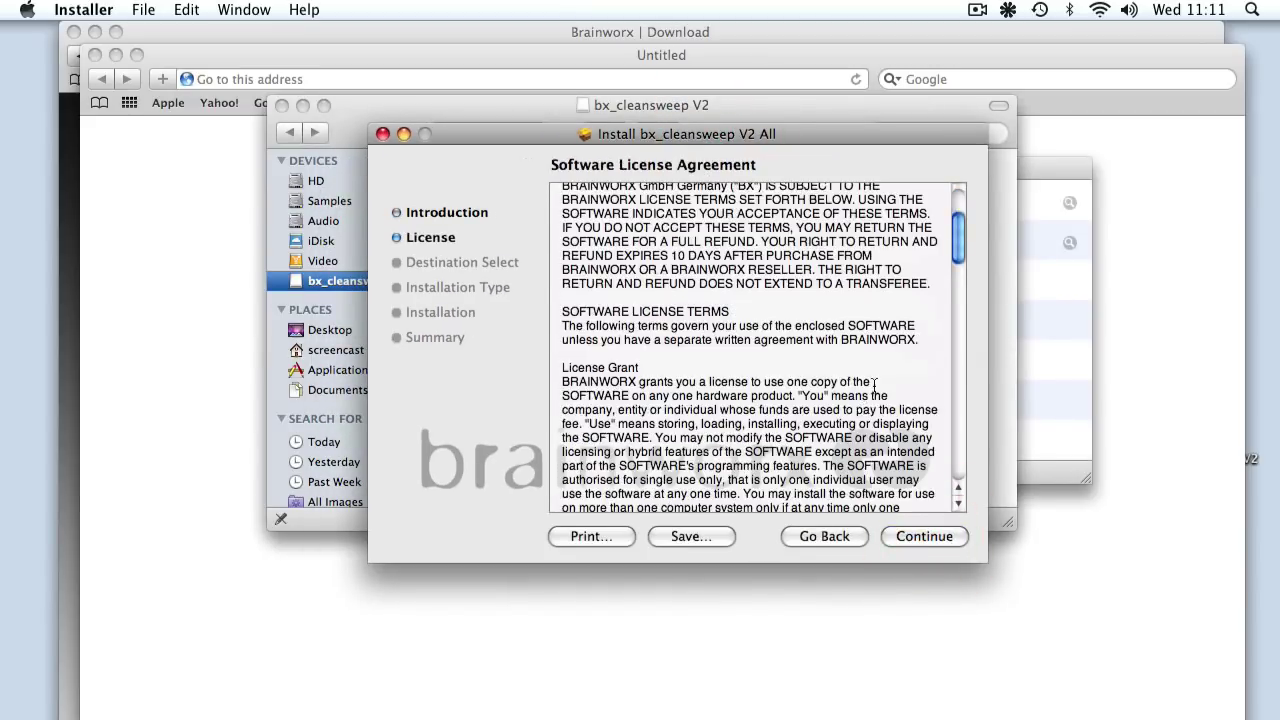
{"action": "scroll", "coordinate": [875, 400], "scroll_direction": "down", "scroll_amount": 15}
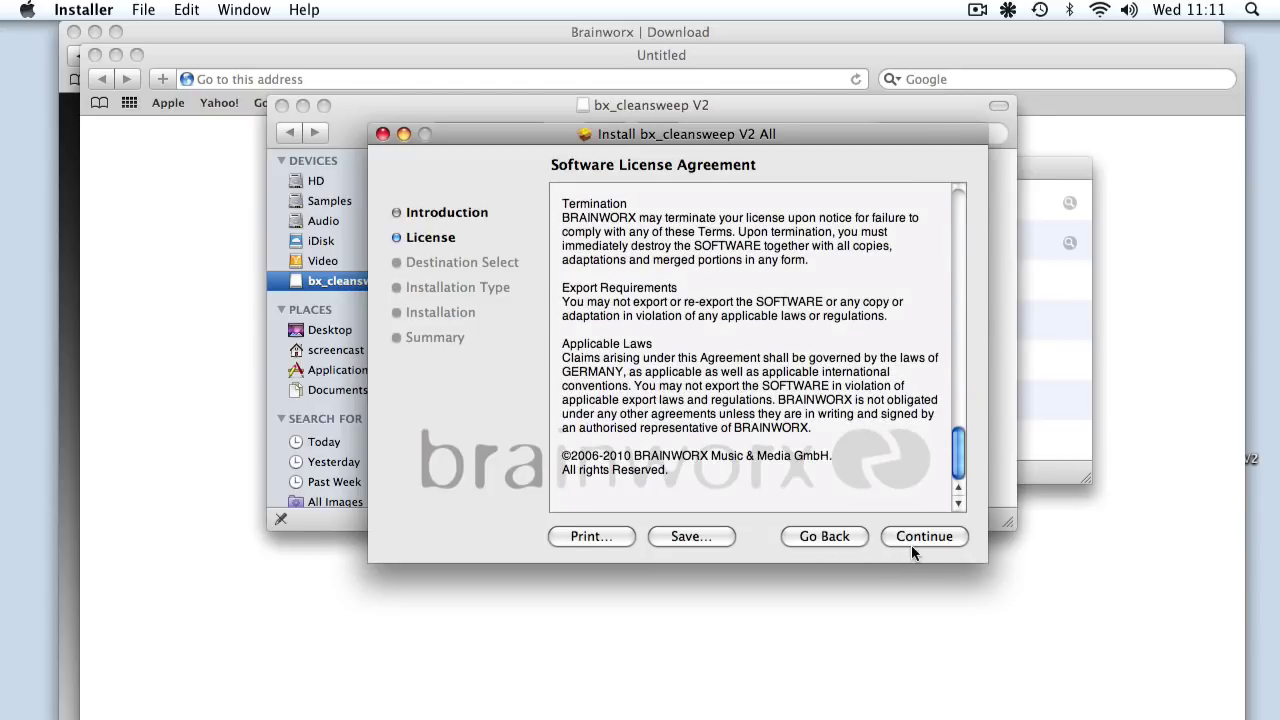
{"action": "left_click", "coordinate": [914, 538]}
{"action": "left_click", "coordinate": [862, 296]}
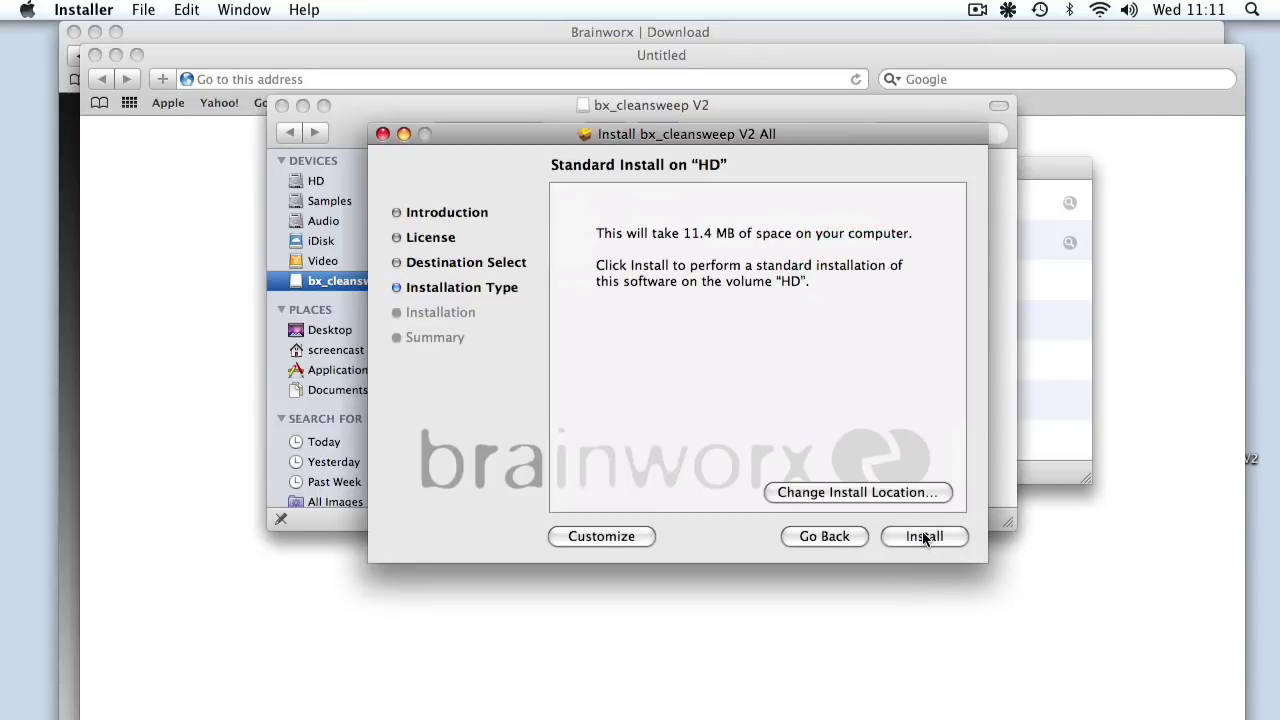
{"action": "left_click", "coordinate": [922, 536]}
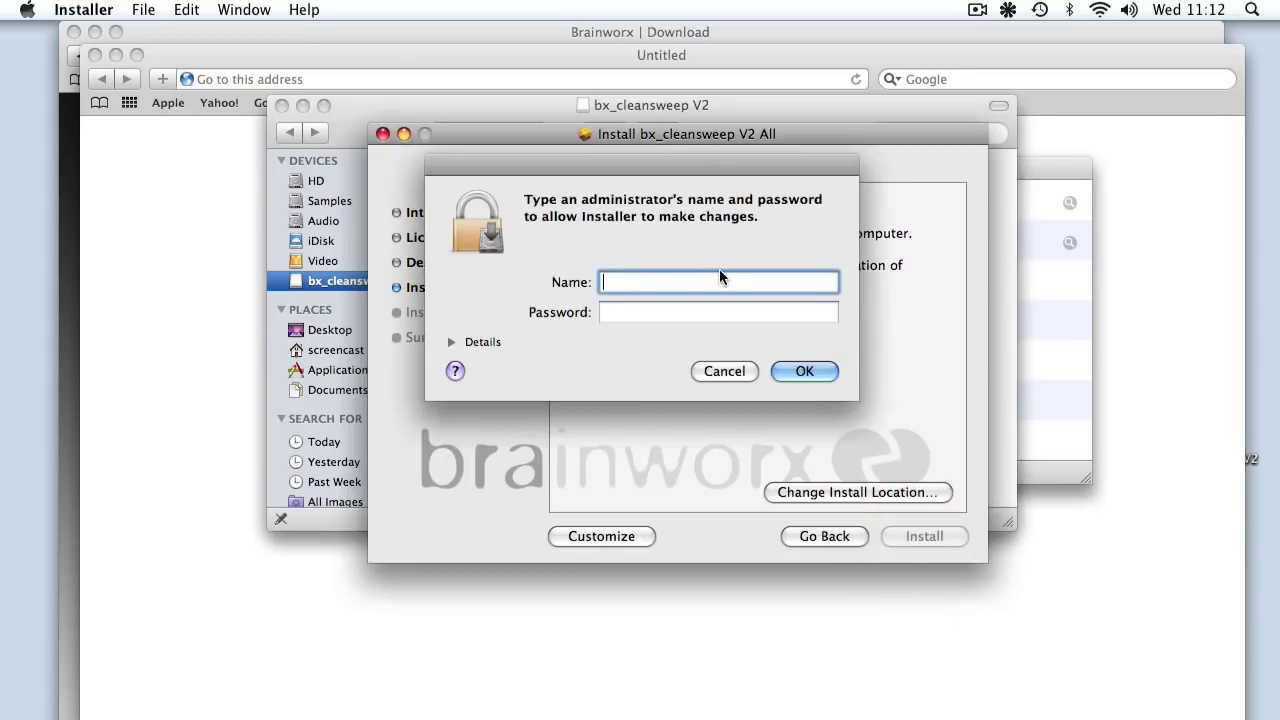
Enter the administrator name and password and submit the credentials.
{"action": "key", "text": "shift"}
{"action": "type", "text": "james "}
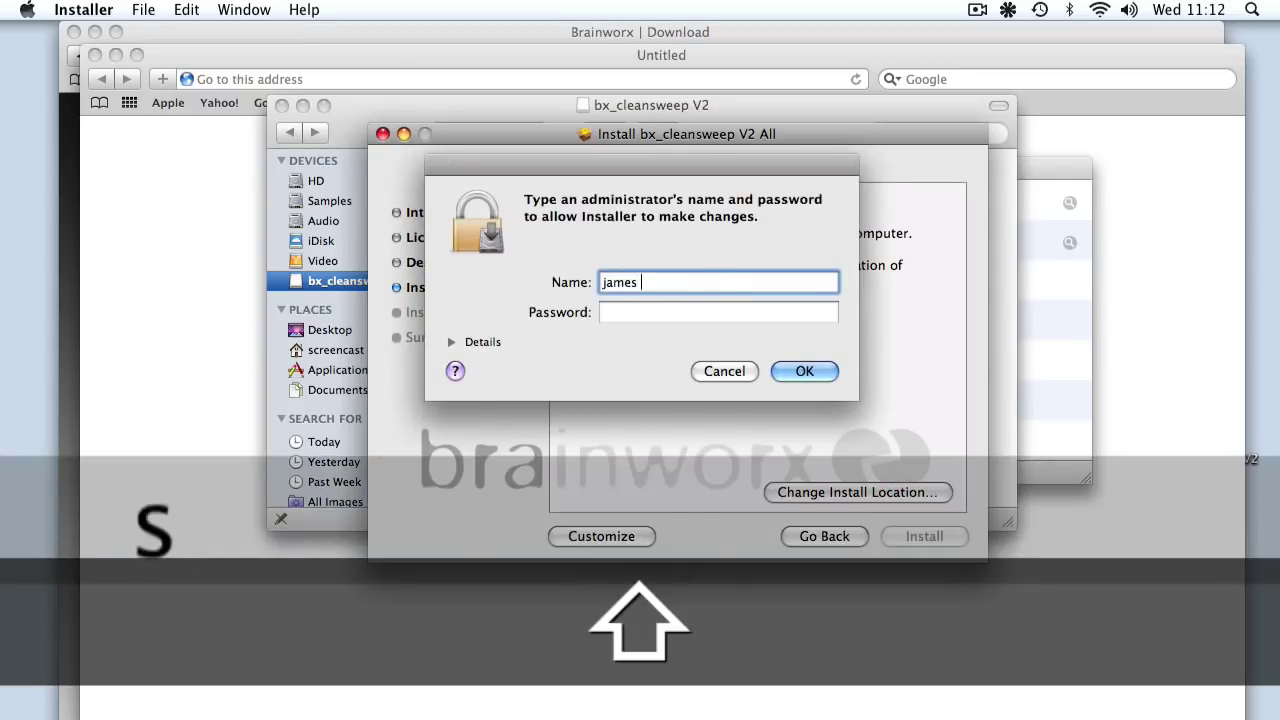
{"action": "type", "text": "Muir"}
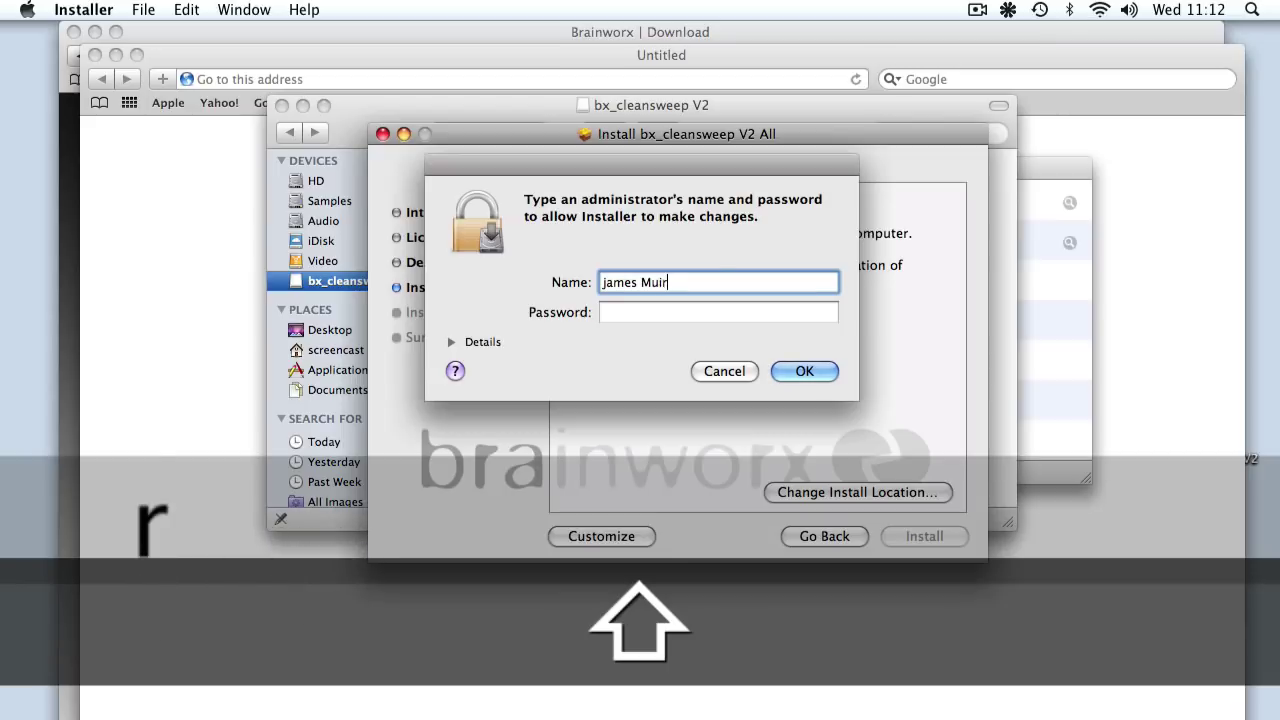
{"action": "key", "text": "Tab"}
{"action": "type", "text": "******"}
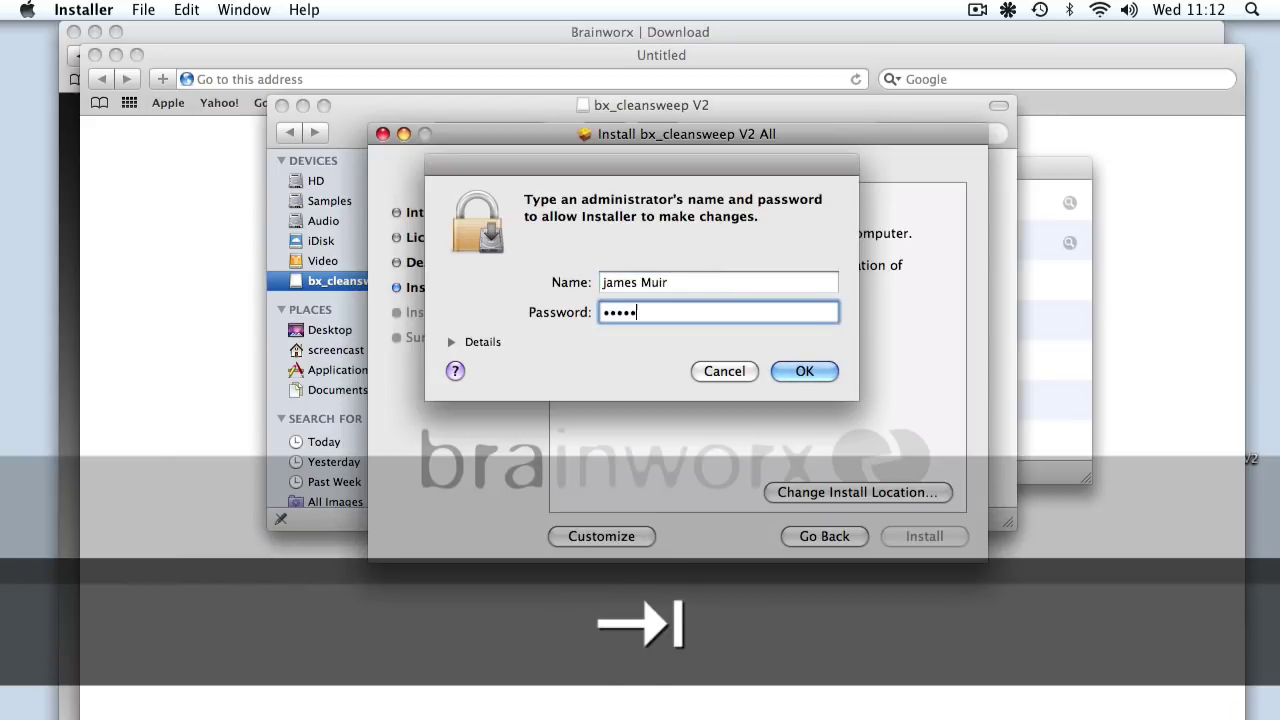
{"action": "type", "text": "*"}
{"action": "key", "text": "Return"}
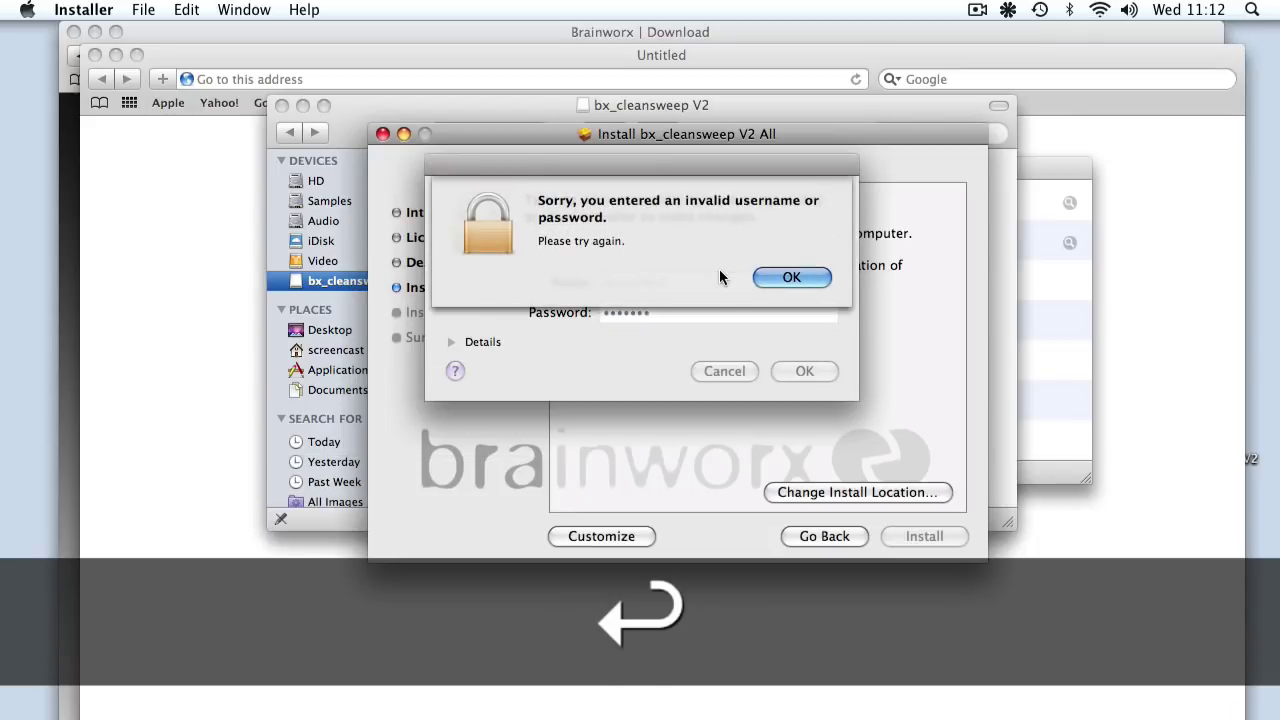
Dismiss the invalid-password alert, correct the administrator name, and confirm to install.
{"action": "left_click", "coordinate": [780, 284]}
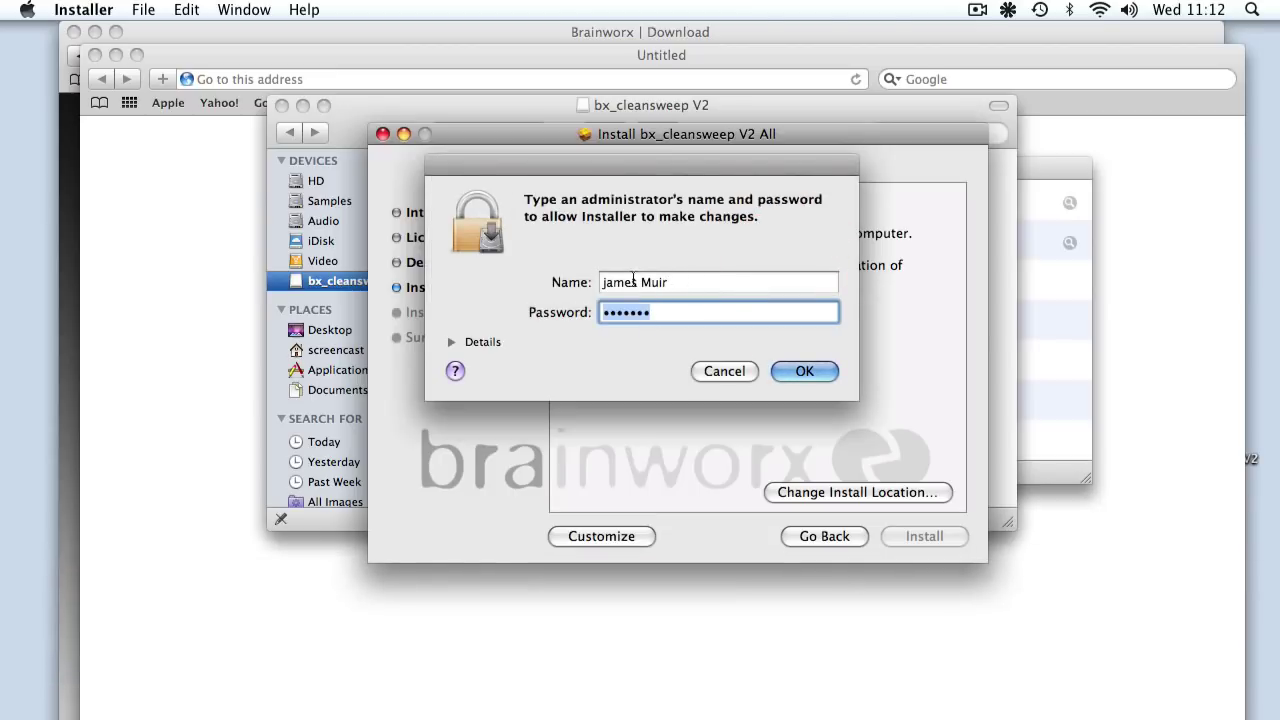
{"action": "left_click", "coordinate": [605, 282]}
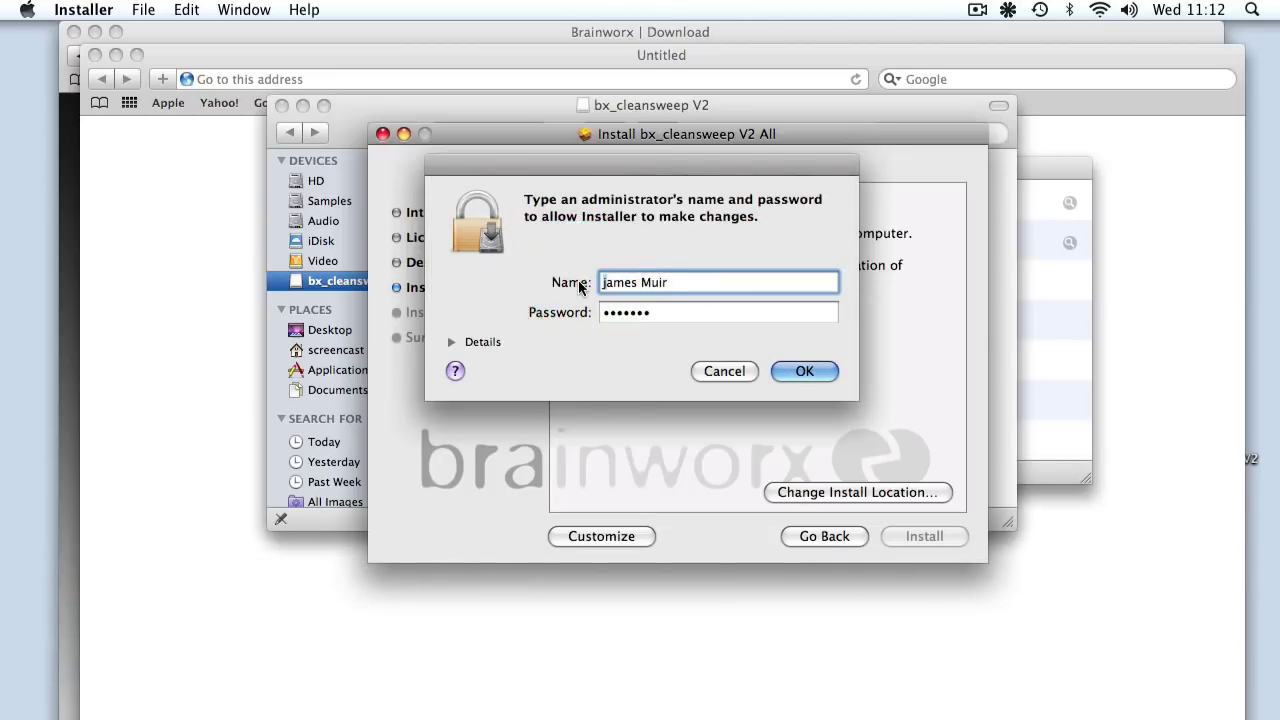
{"action": "left_click", "coordinate": [812, 373]}
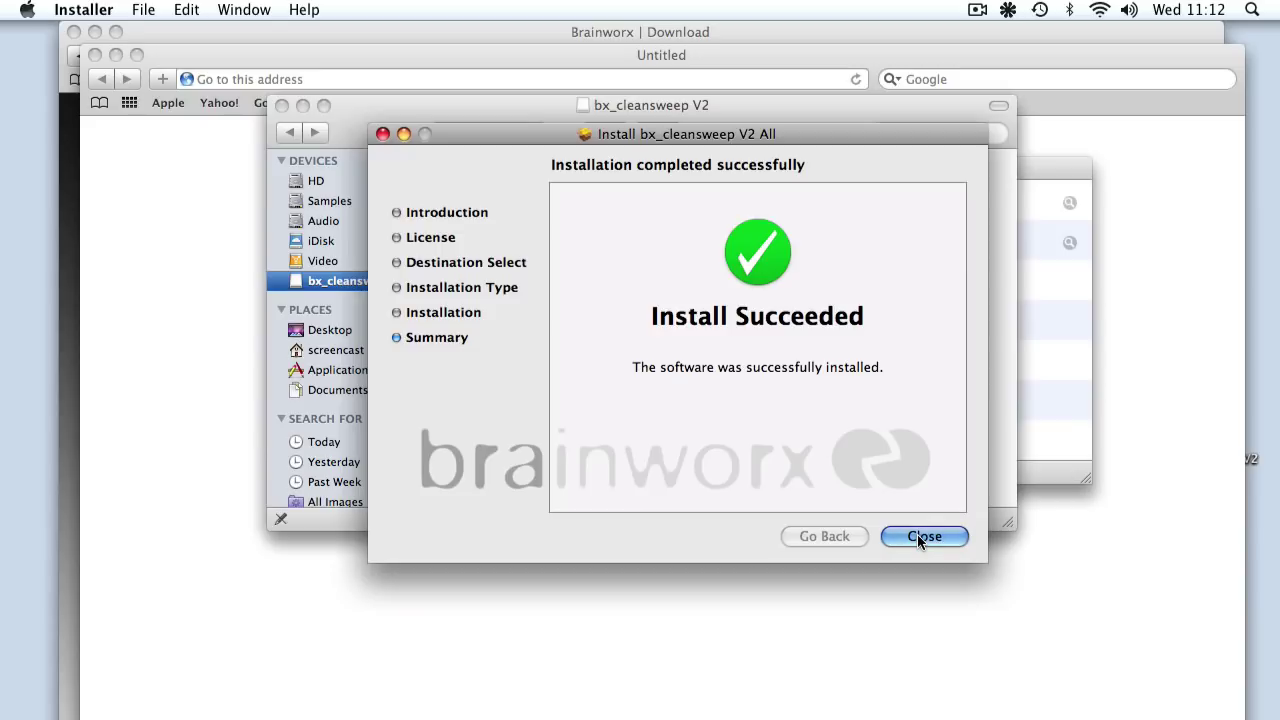
Close the installer and insert Audio Units > Brainworx > bx_cleansweep V2 > Stereo on the Attitude b 098 1 track.
{"action": "left_click", "coordinate": [918, 536]}
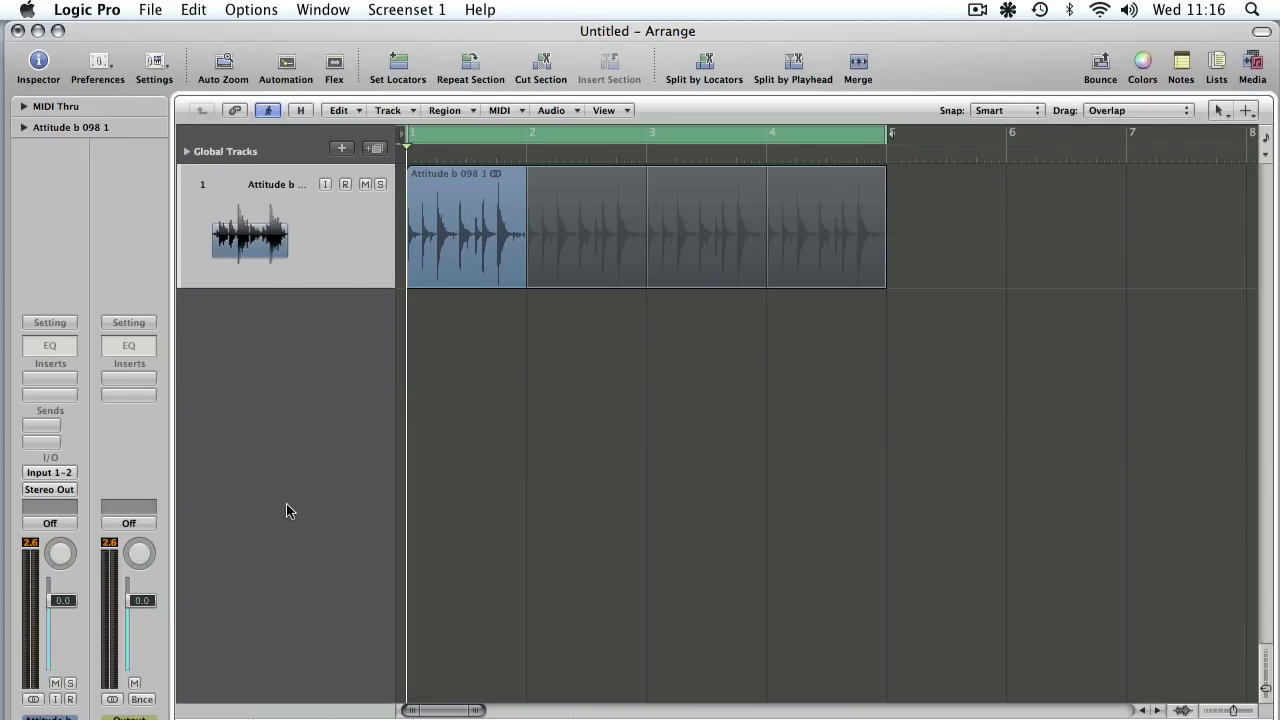
{"action": "left_click", "coordinate": [55, 379]}
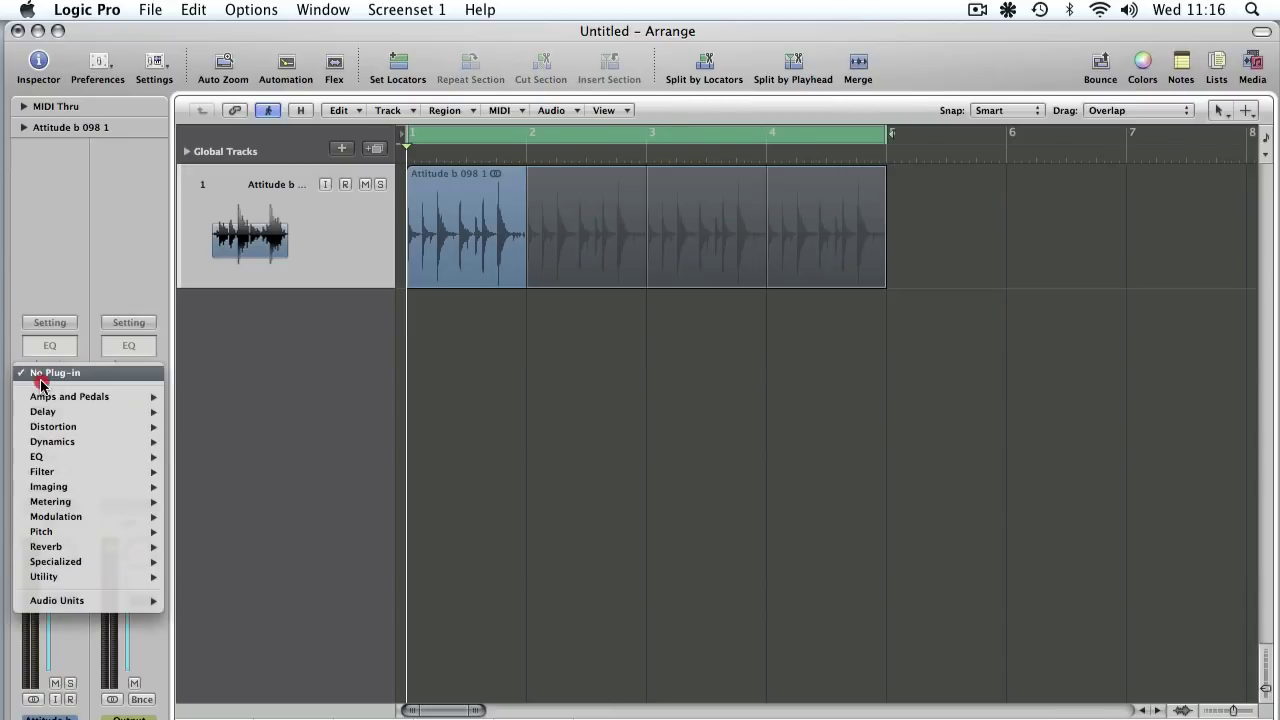
{"action": "mouse_move", "coordinate": [68, 603]}
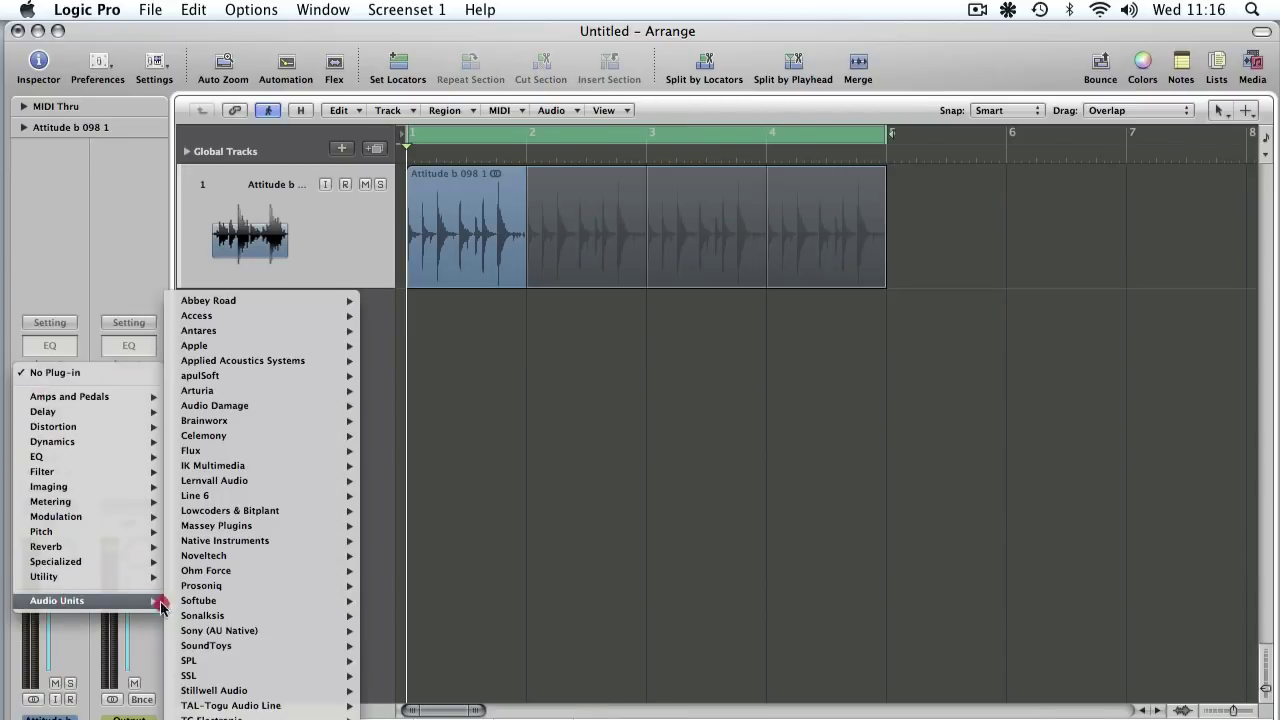
{"action": "mouse_move", "coordinate": [266, 600]}
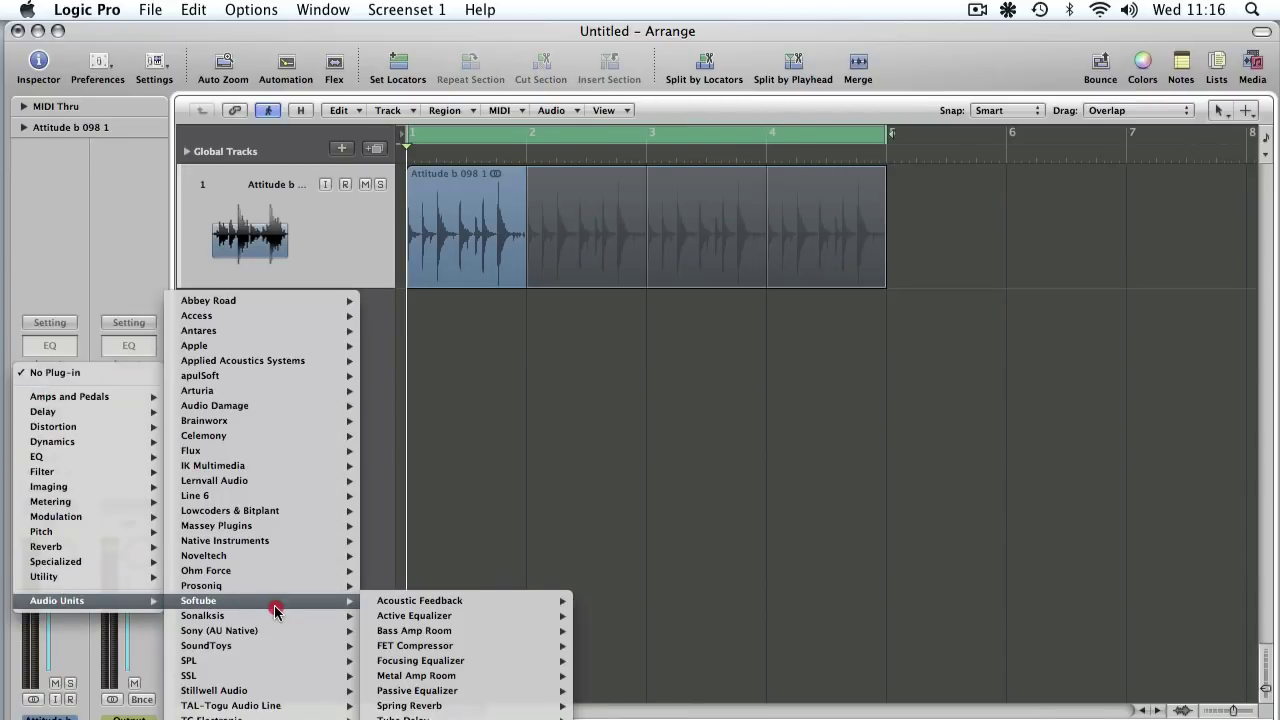
{"action": "mouse_move", "coordinate": [271, 423]}
{"action": "mouse_move", "coordinate": [453, 445]}
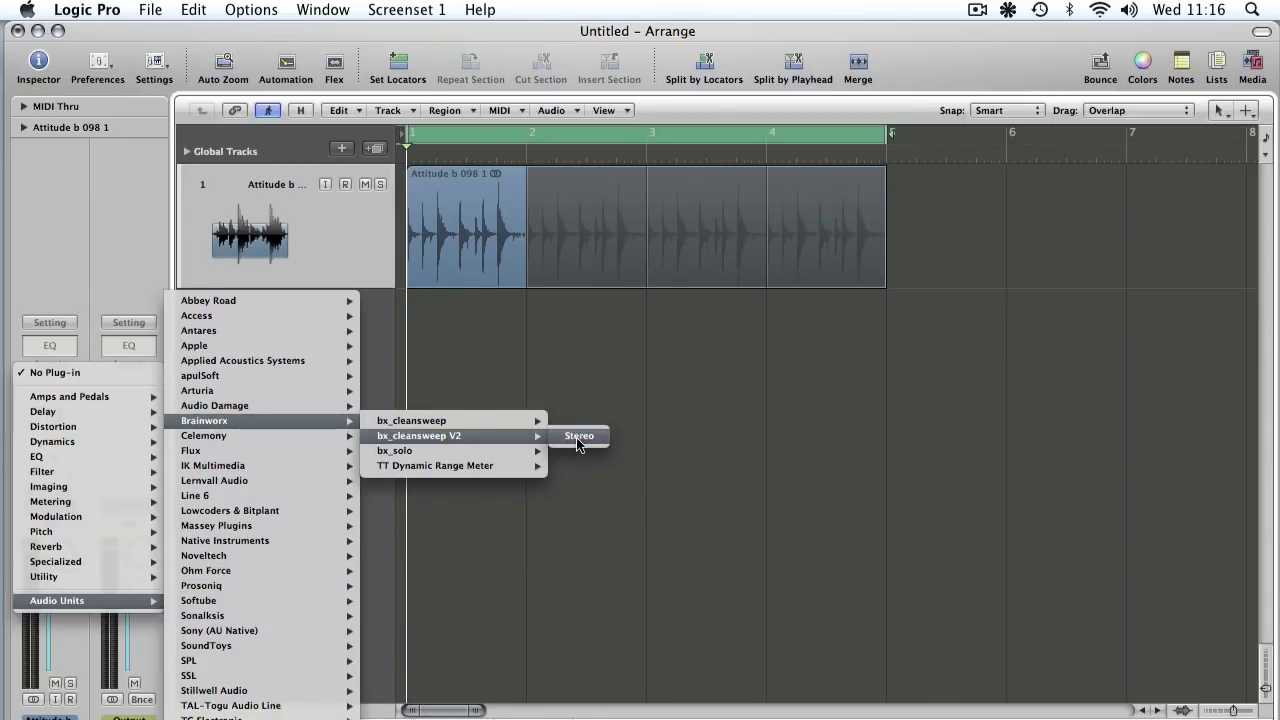
{"action": "left_click", "coordinate": [578, 440]}
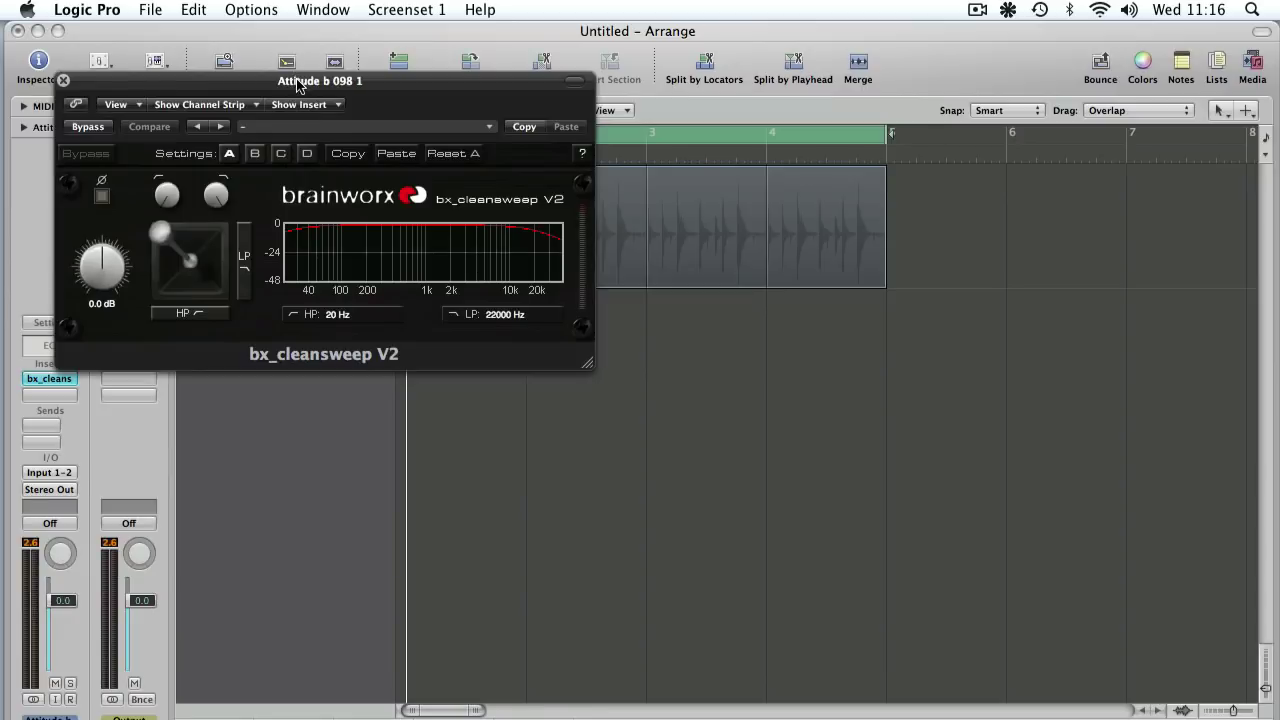
Centre the plug-in window and drag the HP/LP joystick to HP 504 Hz and LP 663 Hz.
{"action": "left_click_drag", "start_coordinate": [297, 85], "coordinate": [614, 179]}
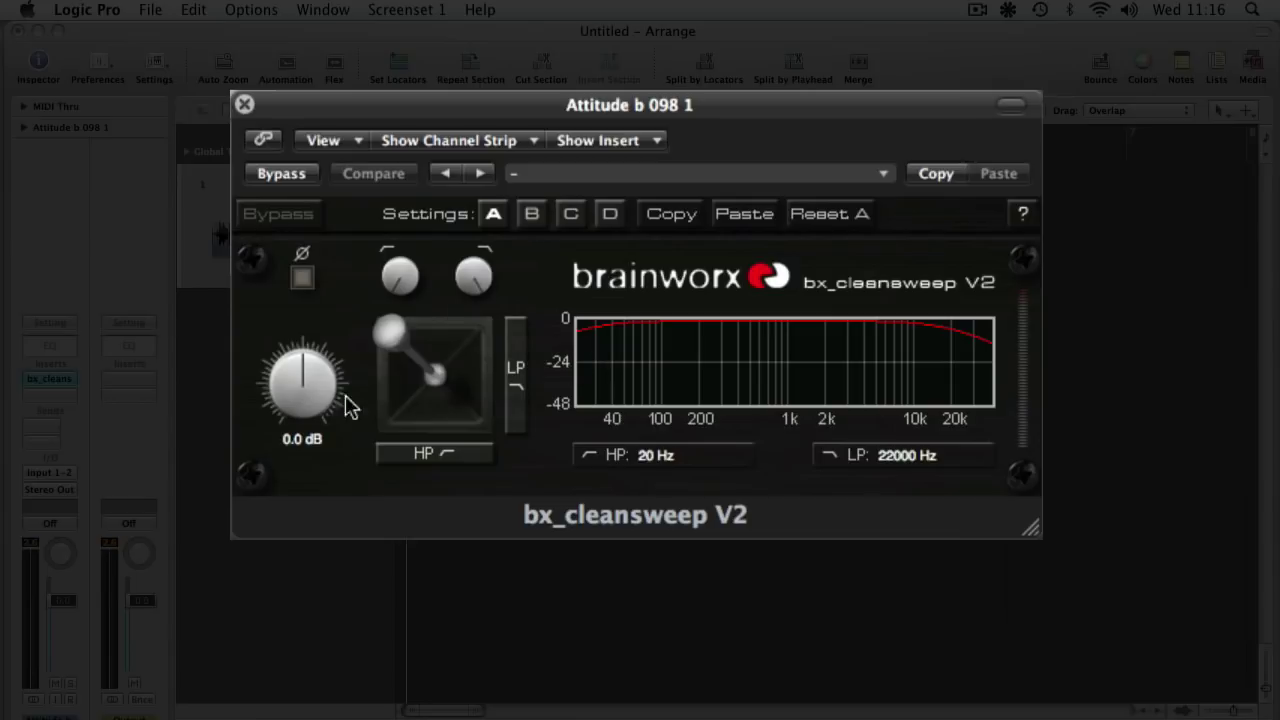
{"action": "left_click_drag", "start_coordinate": [391, 336], "coordinate": [436, 380]}
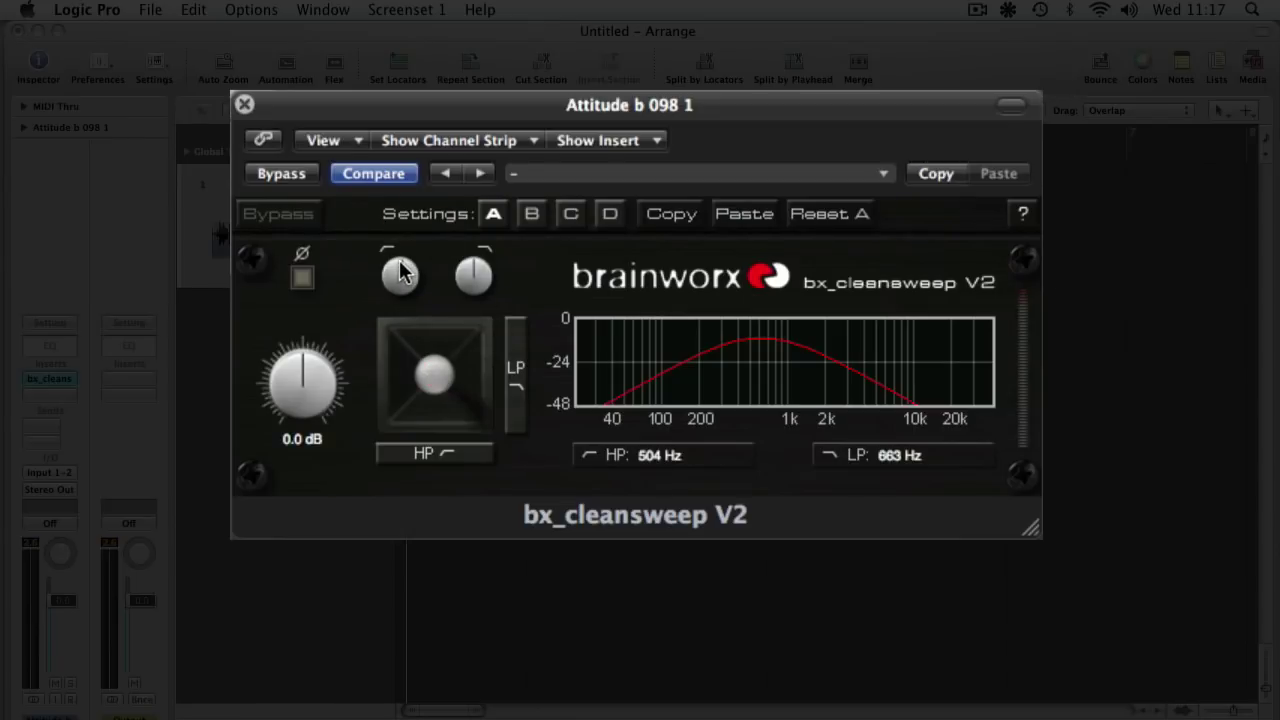
Set the high-pass cutoff to exactly 120 Hz.
{"action": "mouse_move", "coordinate": [400, 272]}
{"action": "left_mouse_down"}
{"action": "mouse_move", "coordinate": [400, 400]}
{"action": "mouse_move", "coordinate": [396, 250]}
{"action": "left_mouse_up"}
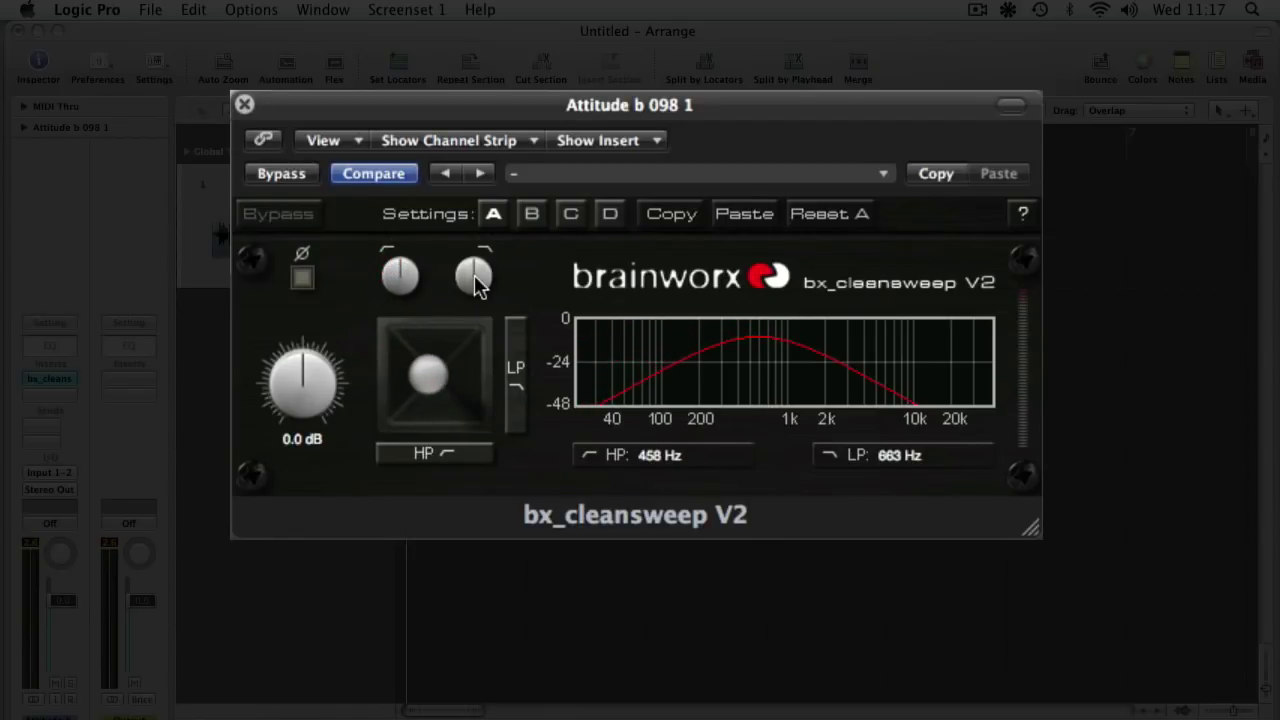
{"action": "mouse_move", "coordinate": [480, 286]}
{"action": "left_mouse_down"}
{"action": "mouse_move", "coordinate": [474, 189]}
{"action": "mouse_move", "coordinate": [478, 288]}
{"action": "left_mouse_up"}
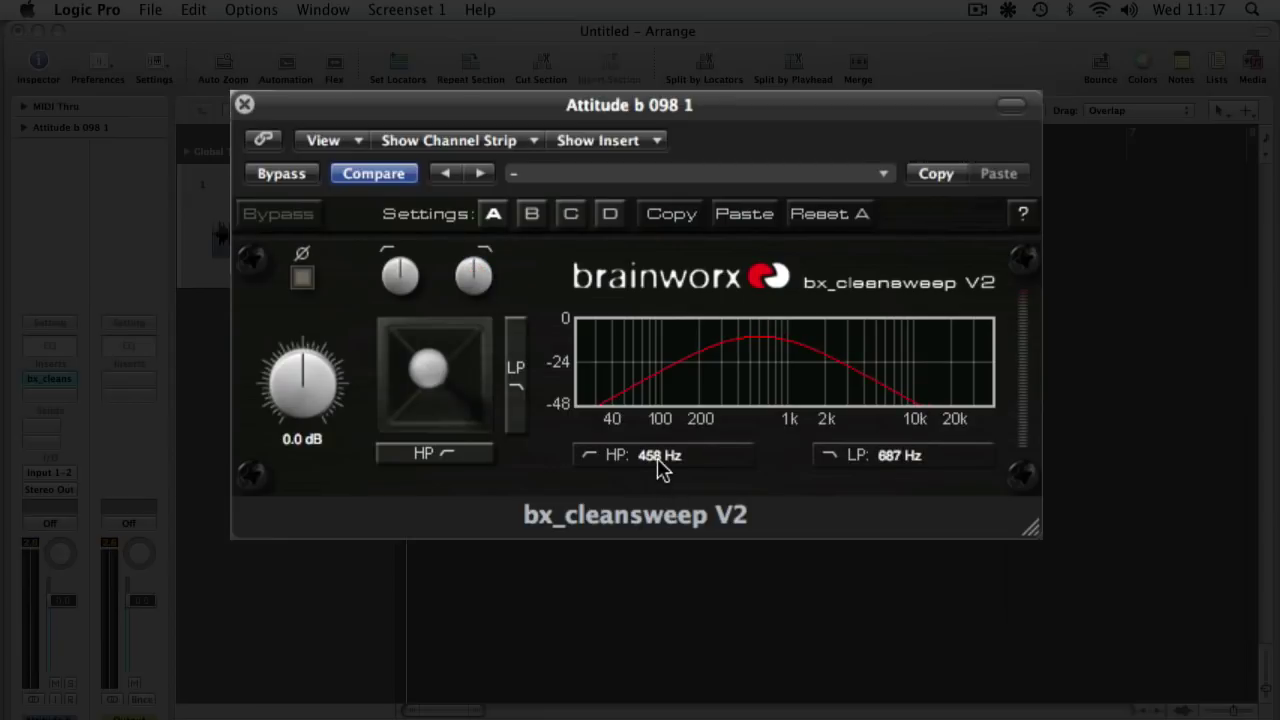
{"action": "double_click", "coordinate": [663, 460]}
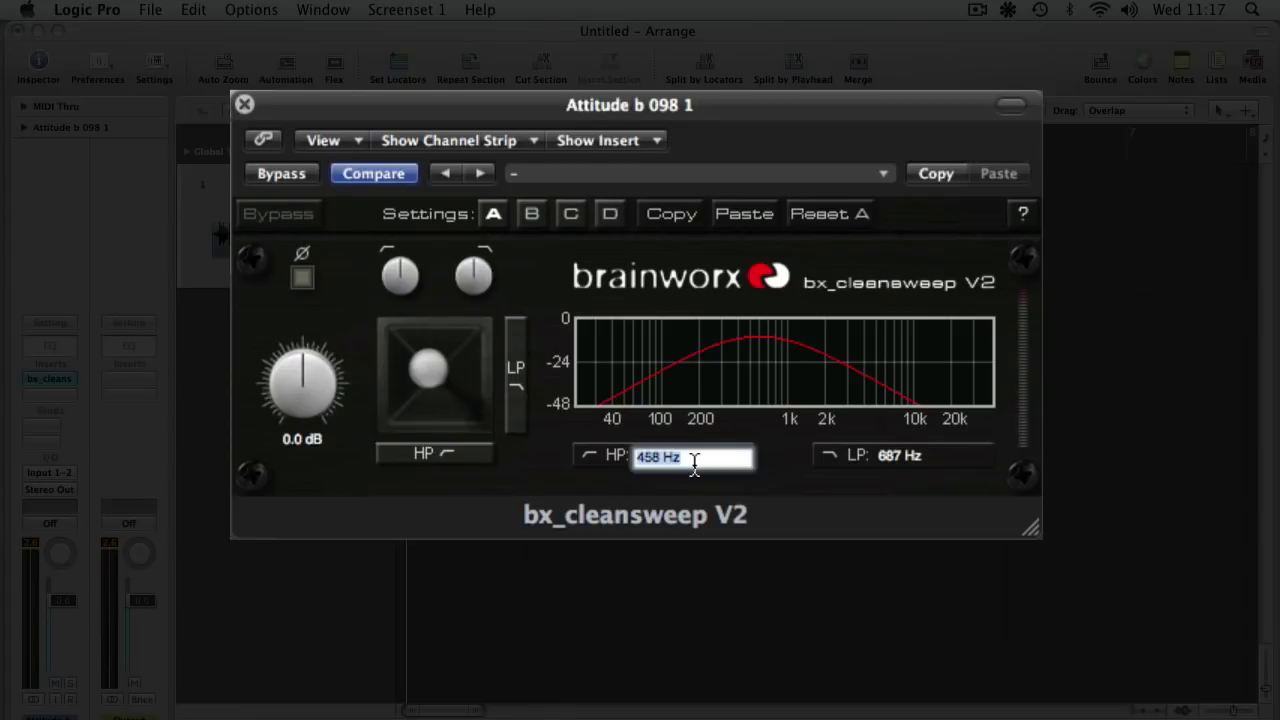
{"action": "type", "text": "120"}
{"action": "key", "text": "Return"}
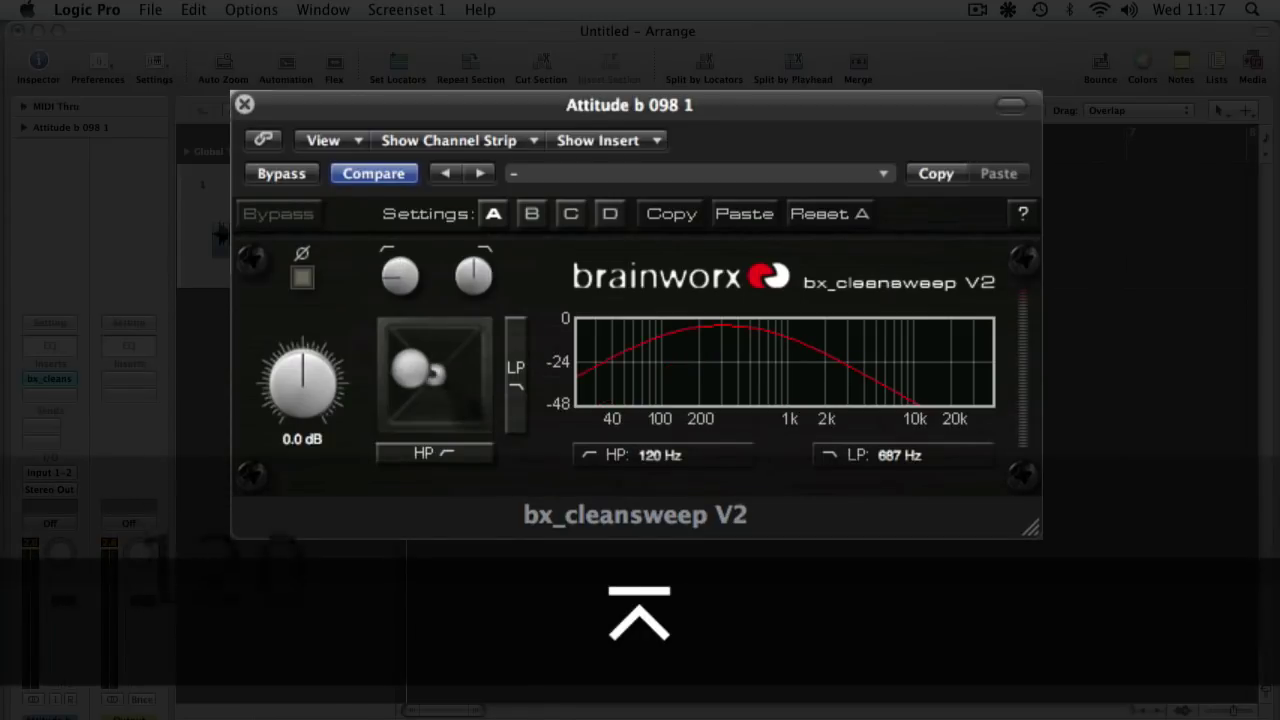
Set the low-pass cutoff to 8000 Hz.
{"action": "double_click", "coordinate": [907, 460]}
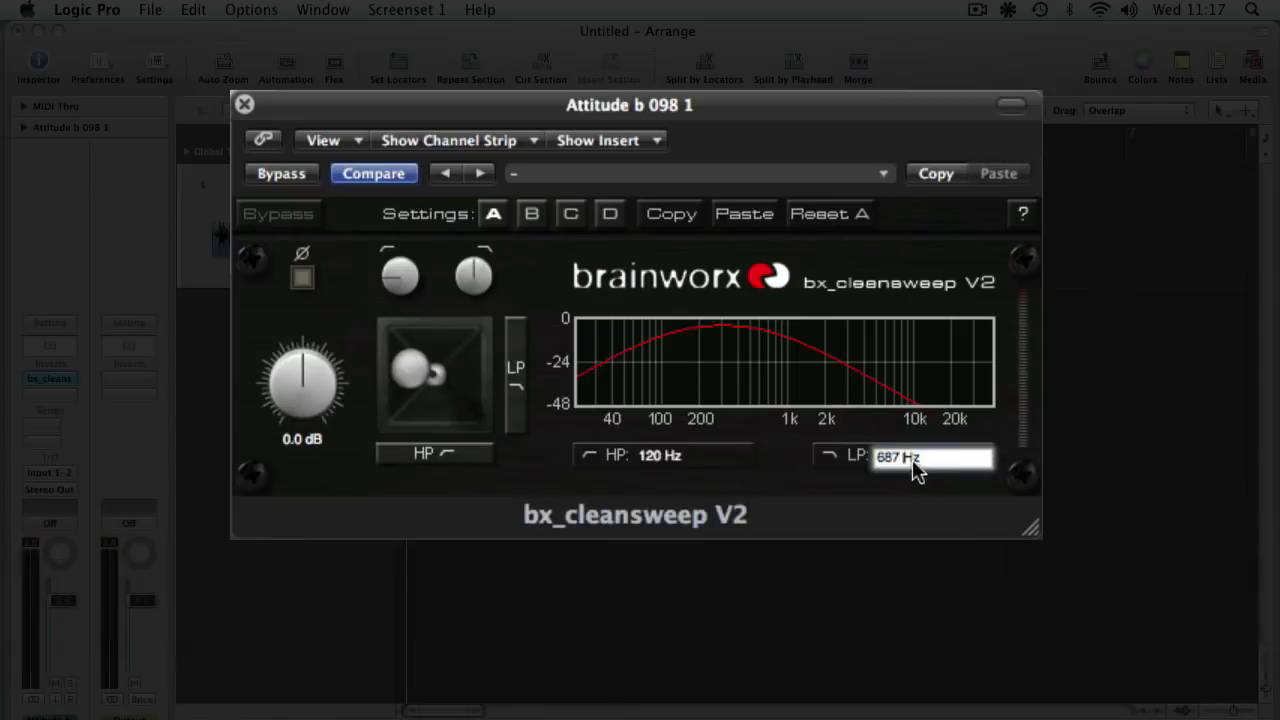
{"action": "left_click", "coordinate": [905, 462]}
{"action": "left_click", "coordinate": [966, 459]}
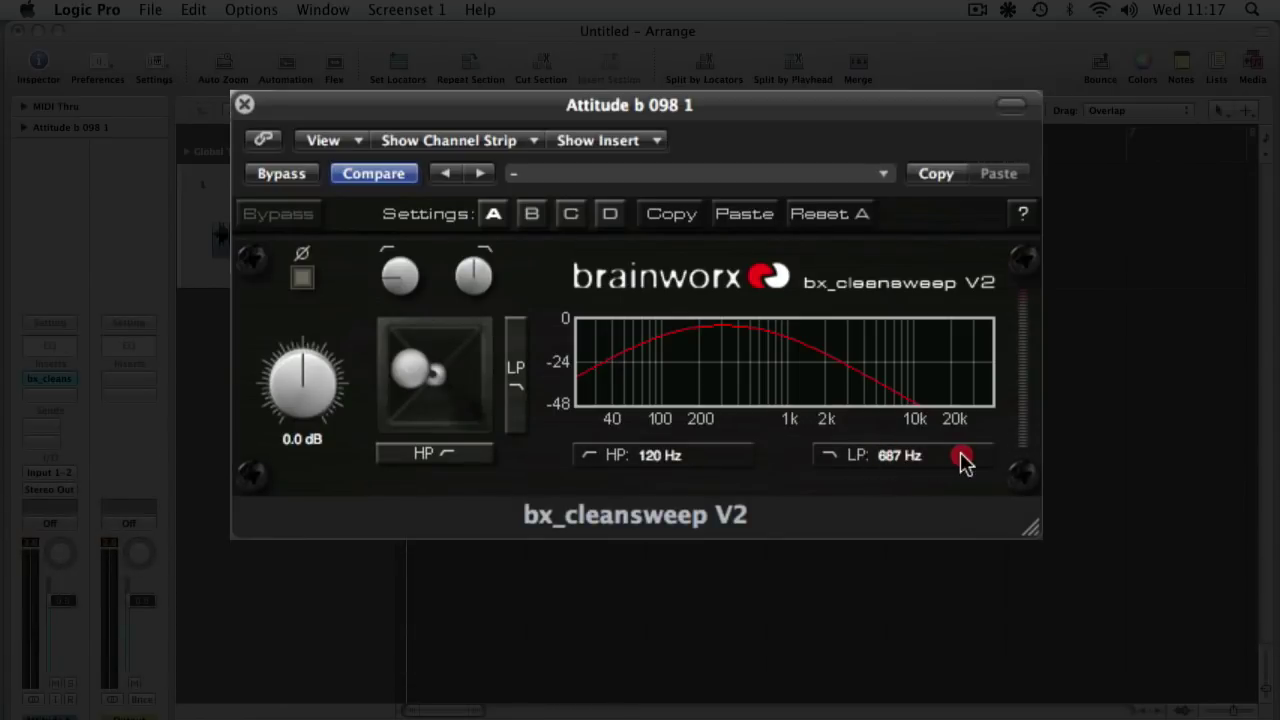
{"action": "double_click", "coordinate": [940, 459]}
{"action": "left_click", "coordinate": [937, 460]}
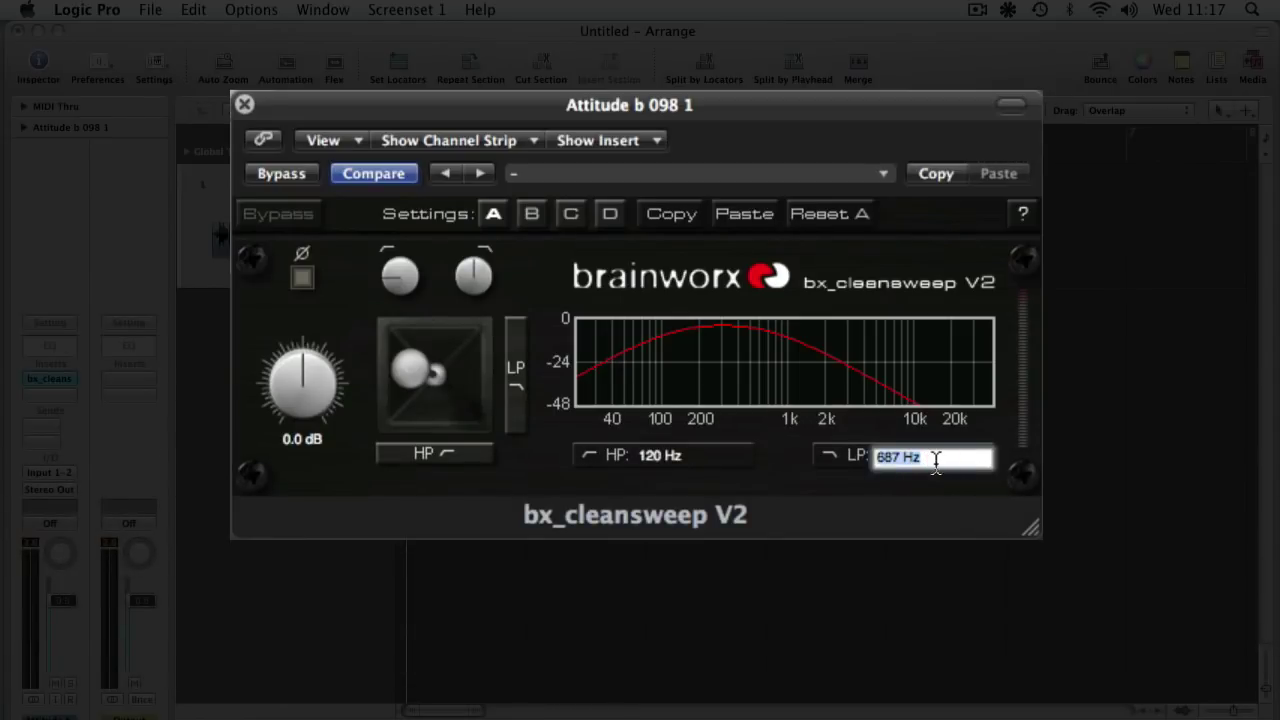
{"action": "type", "text": "8000"}
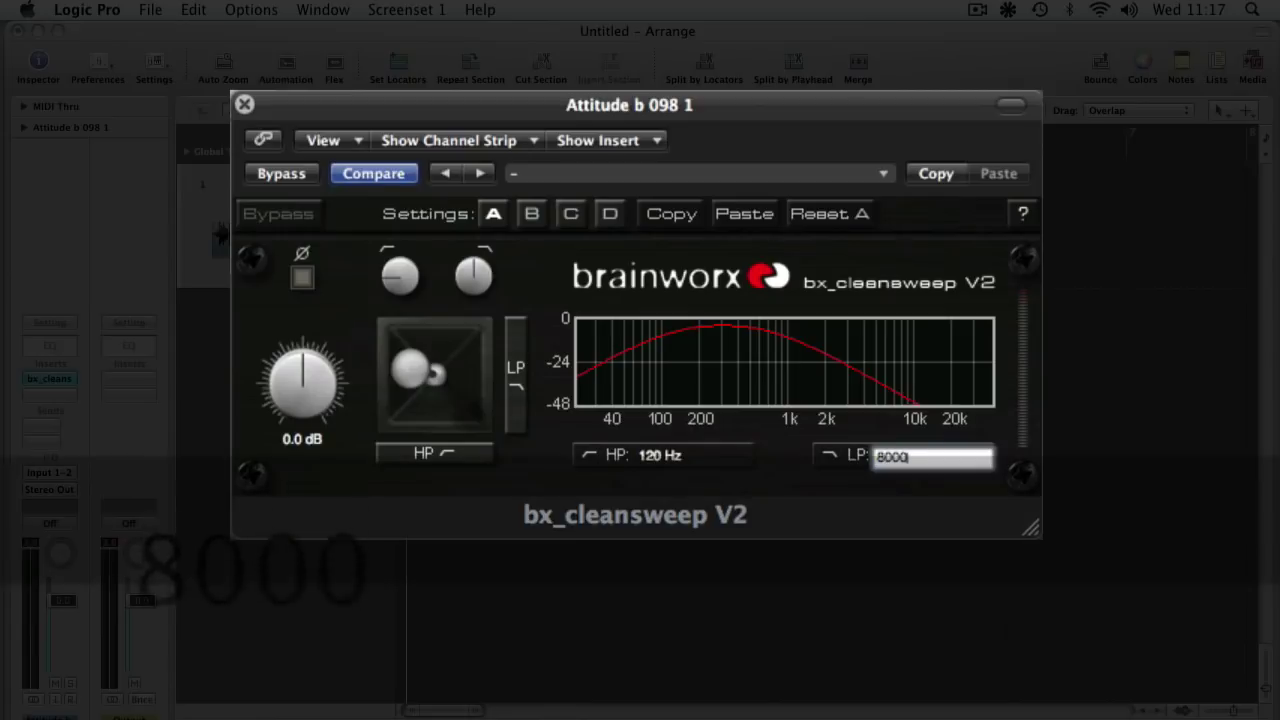
{"action": "key", "text": "Return"}
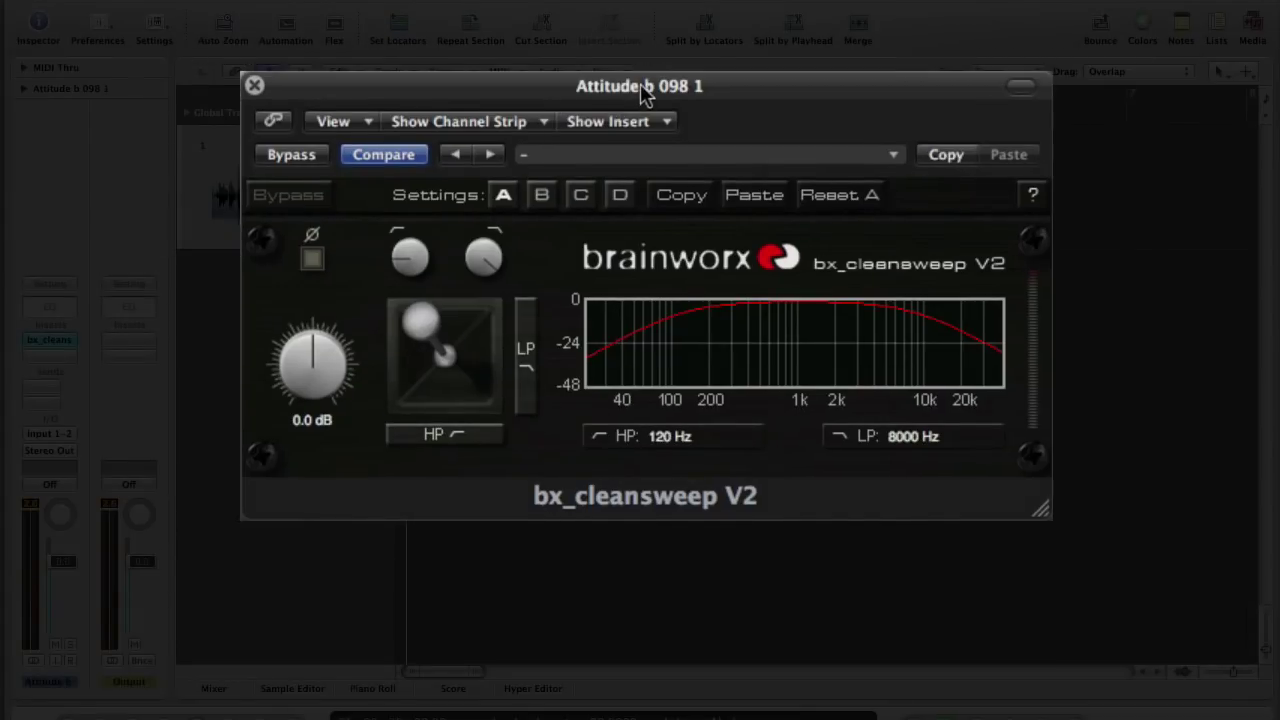
Test phase inversion on and off and try different output gain levels.
{"action": "left_click_drag", "start_coordinate": [640, 88], "coordinate": [642, 98]}
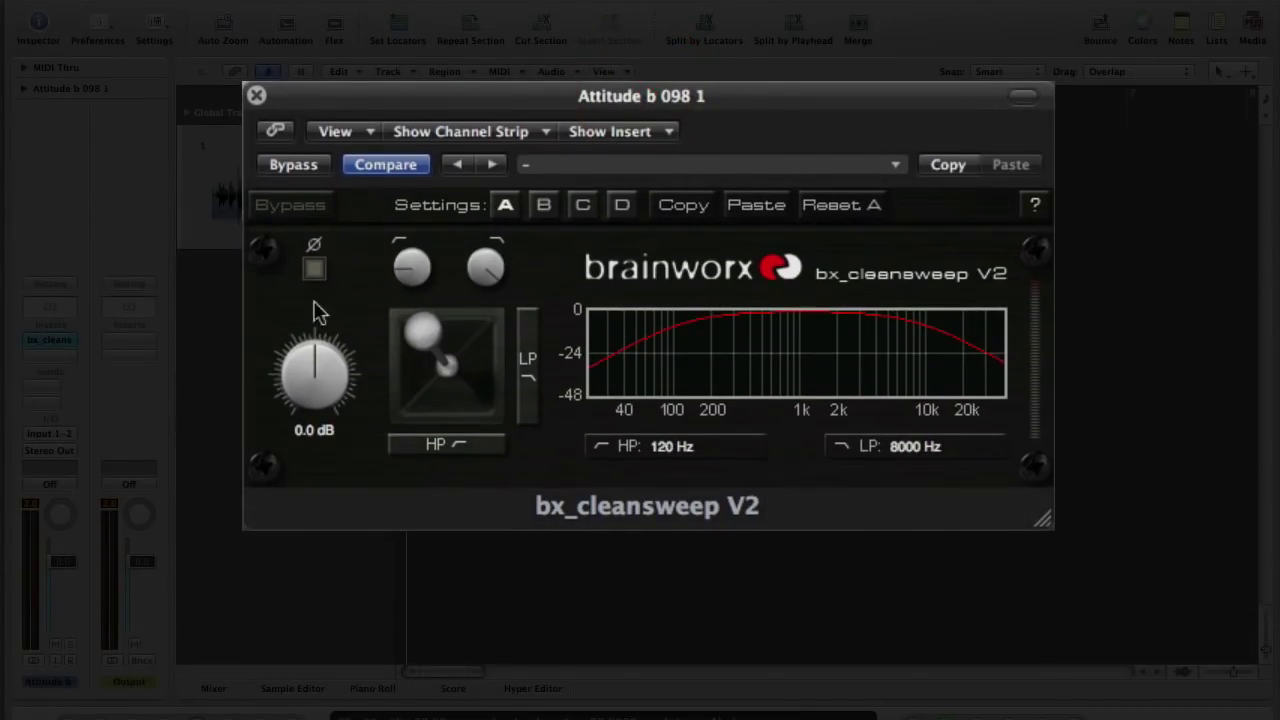
{"action": "left_click", "coordinate": [314, 268]}
{"action": "left_click", "coordinate": [314, 268]}
{"action": "left_click_drag", "start_coordinate": [306, 342], "coordinate": [324, 366]}
Enter 90 Hz for the high-pass, then correct the low-pass to 12000 Hz.
{"action": "double_click", "coordinate": [652, 449]}
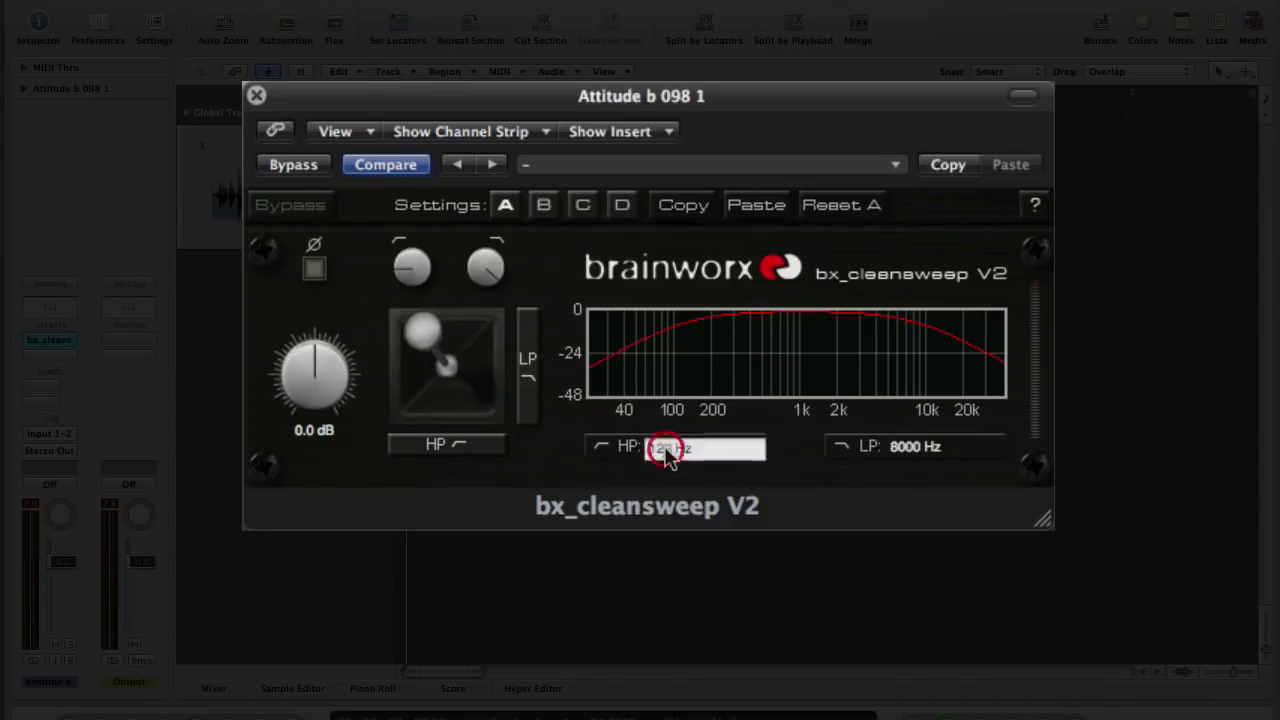
{"action": "type", "text": "90"}
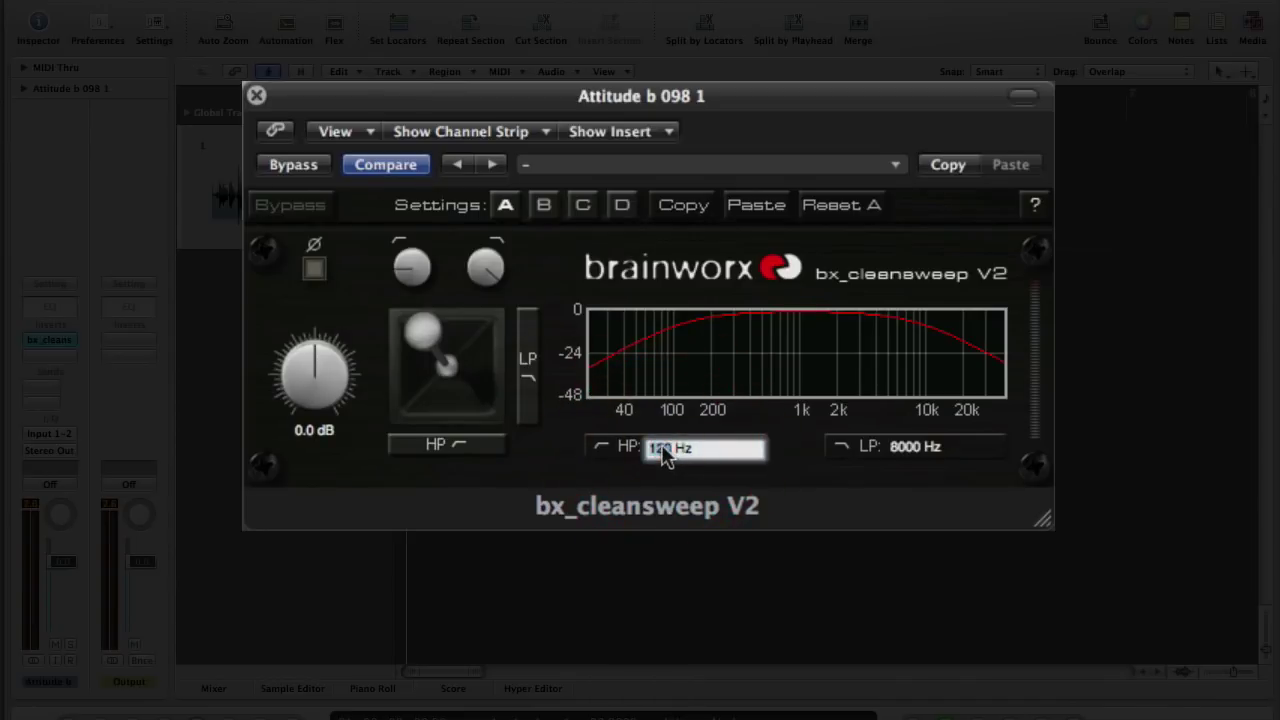
{"action": "double_click", "coordinate": [909, 450]}
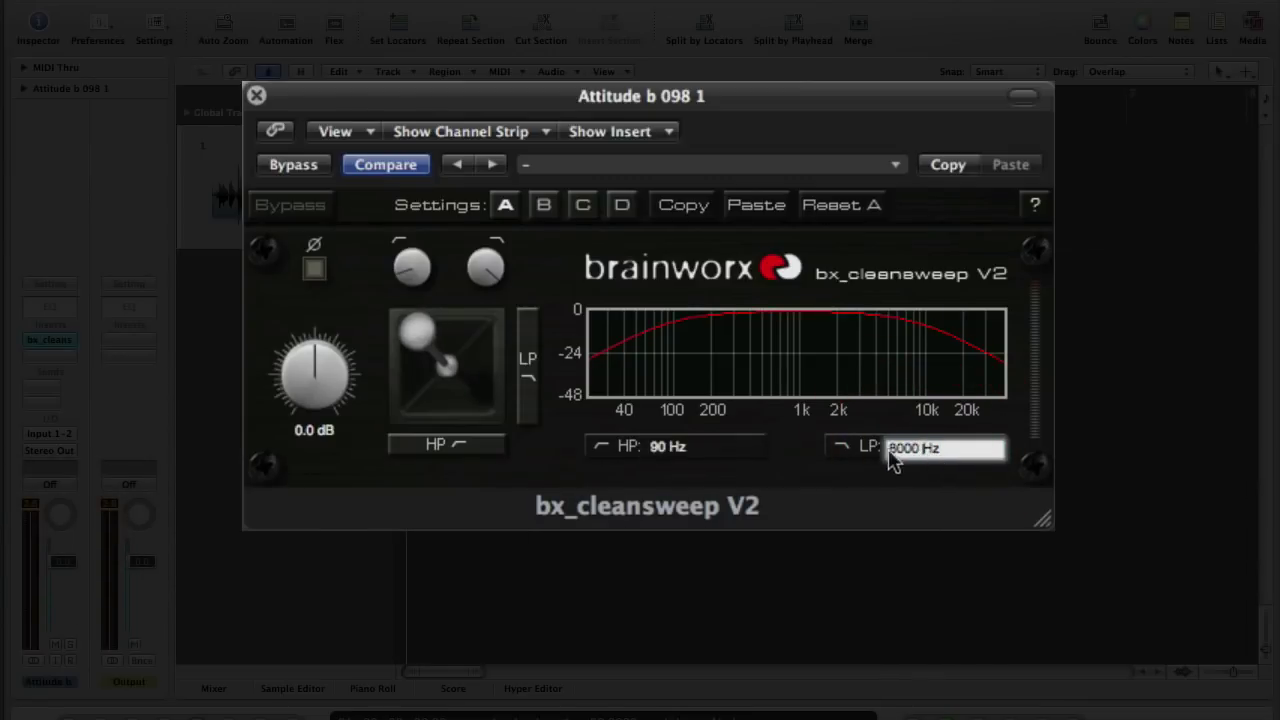
{"action": "double_click", "coordinate": [897, 452]}
{"action": "type", "text": "20"}
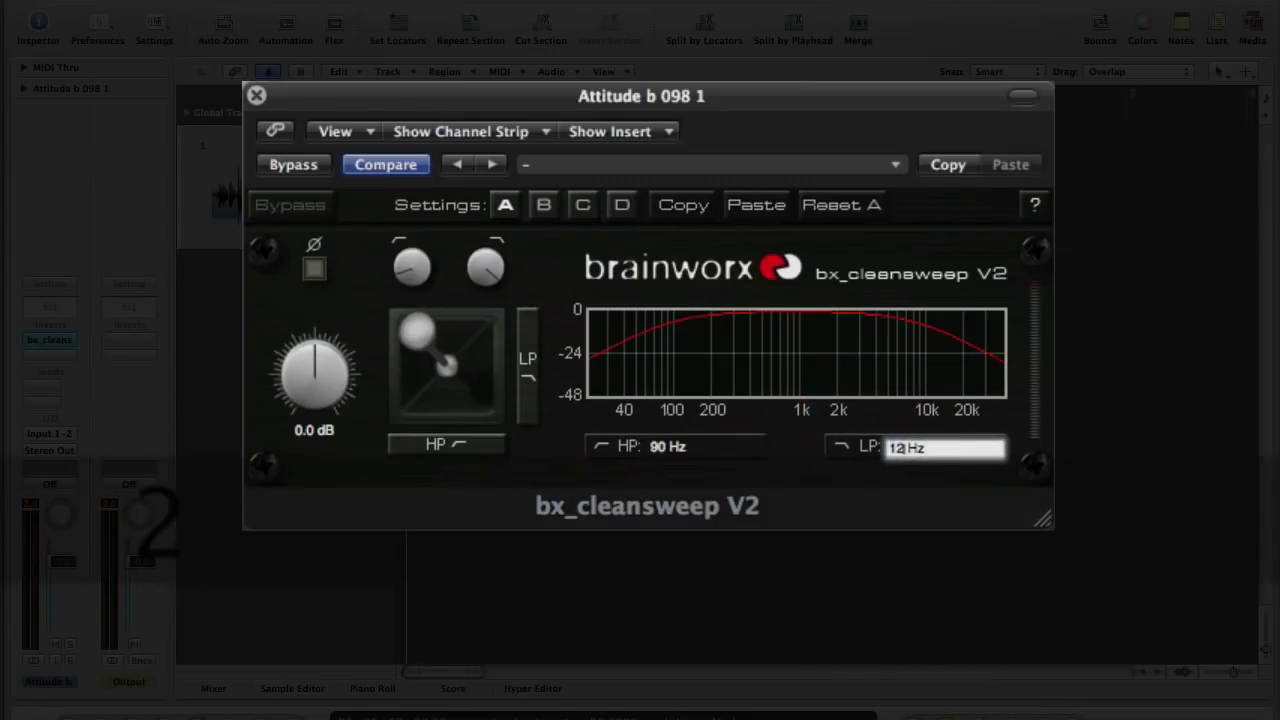
{"action": "key", "text": "Return"}
{"action": "double_click", "coordinate": [906, 452]}
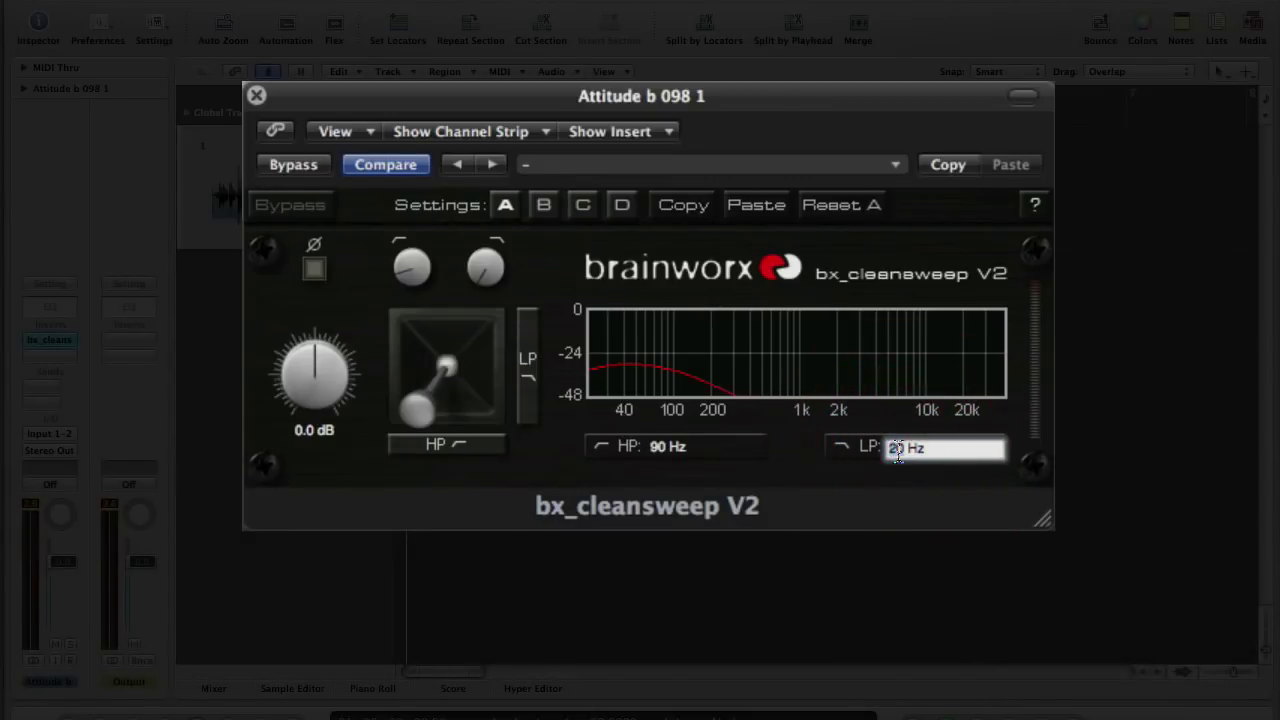
{"action": "type", "text": "12000"}
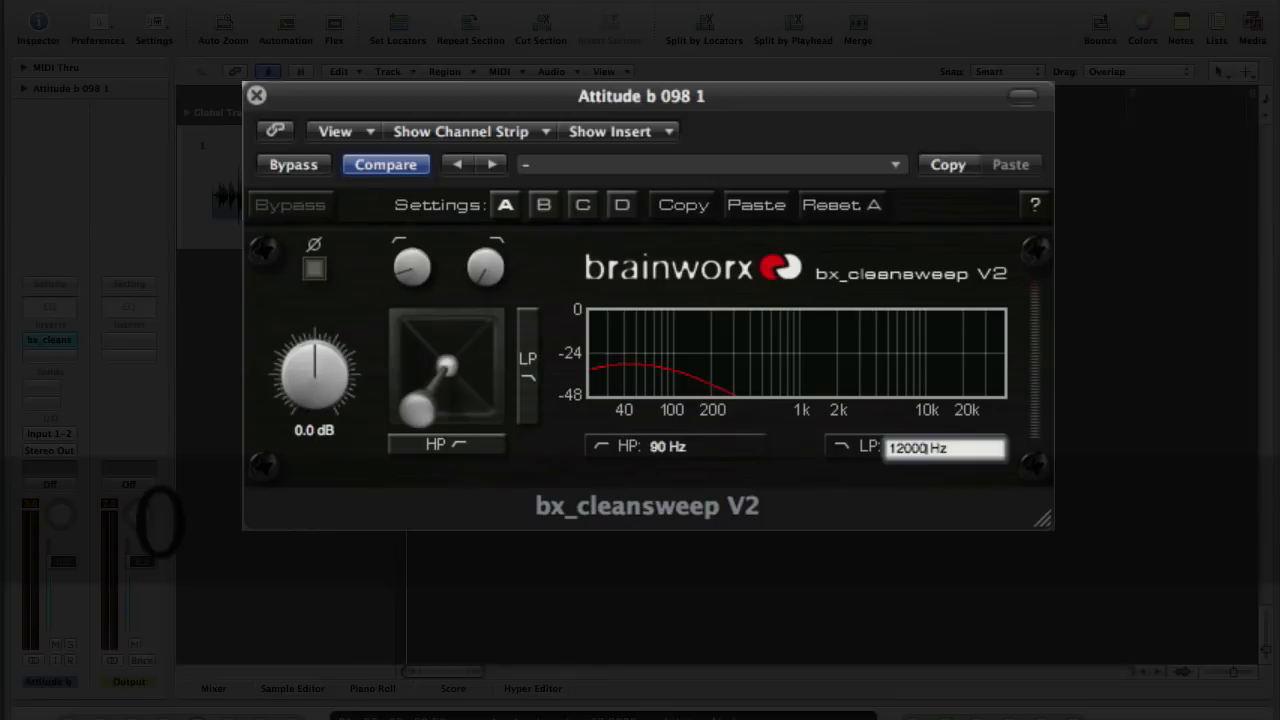
{"action": "key", "text": "Return"}
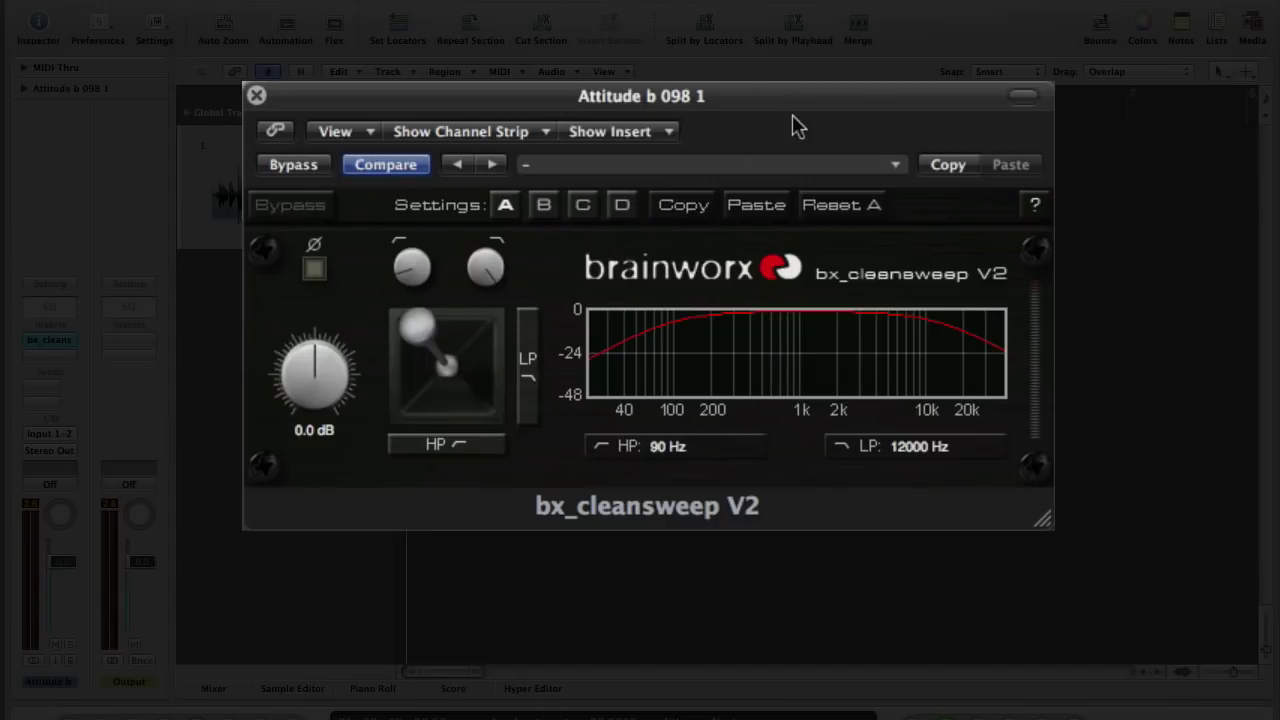
{"action": "left_click_drag", "start_coordinate": [780, 106], "coordinate": [766, 63]}
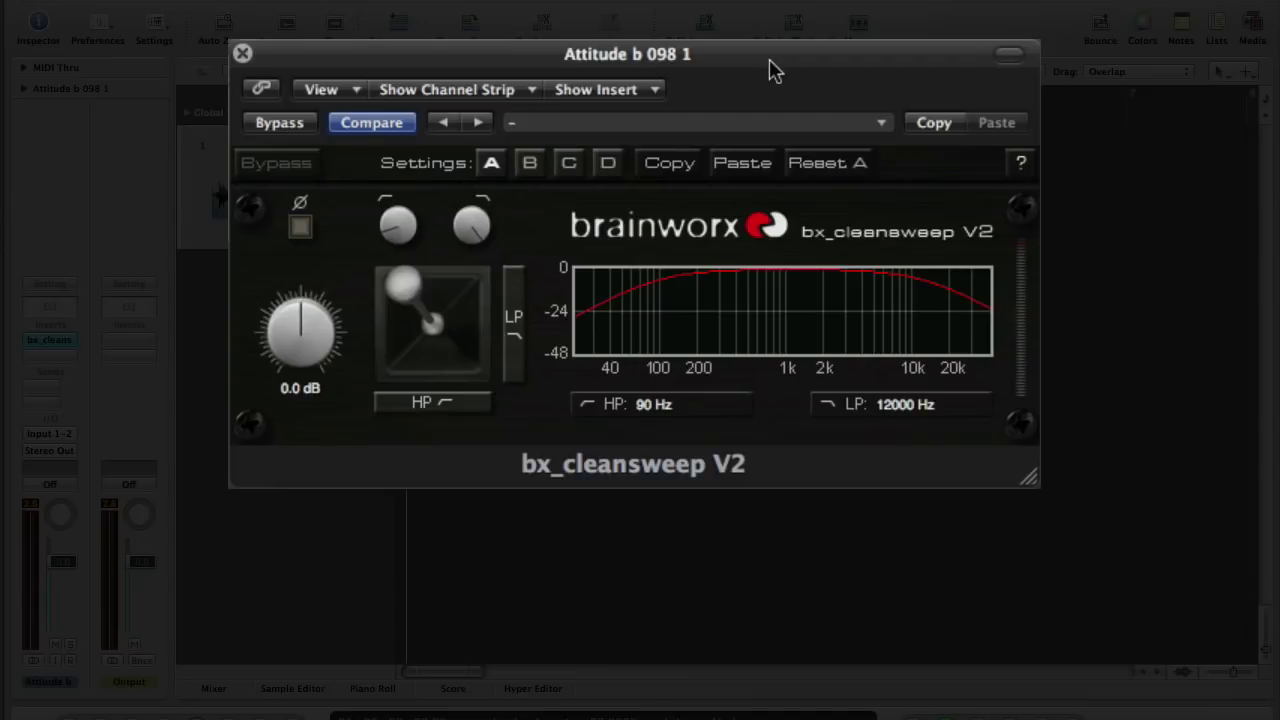
{"action": "left_click_drag", "start_coordinate": [706, 58], "coordinate": [708, 218]}
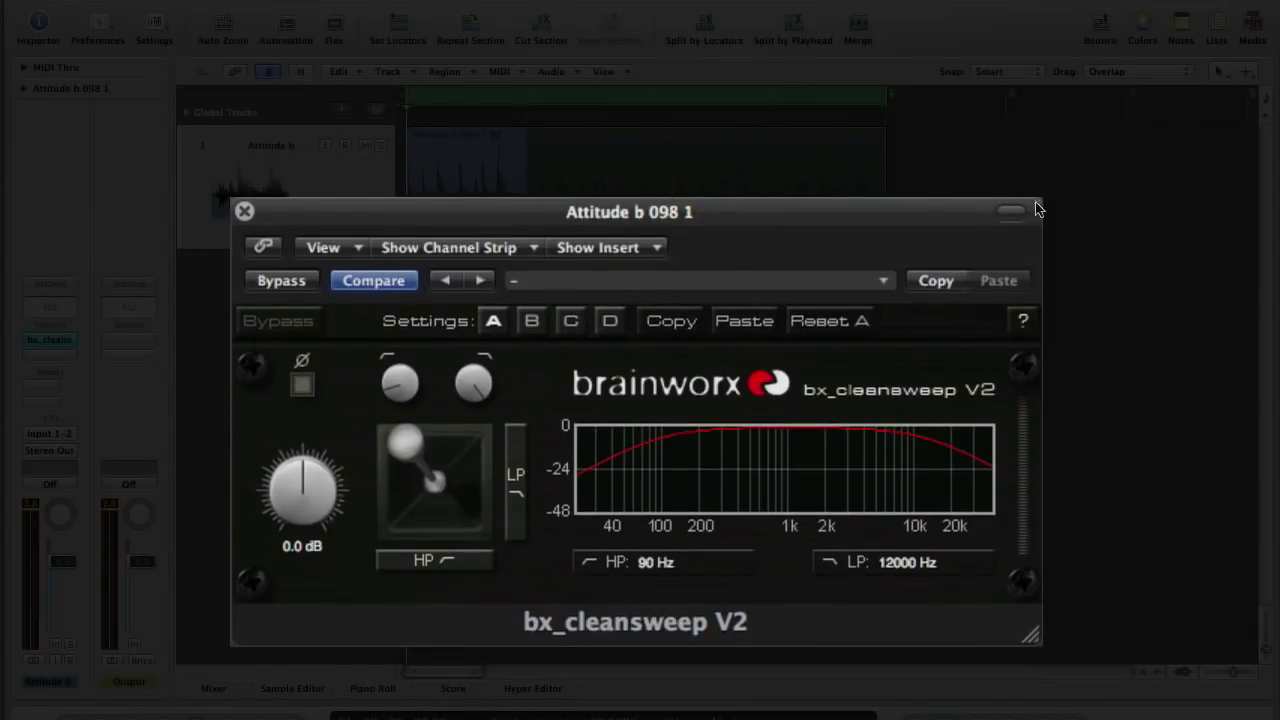
Set the drum loop's bx_cleansweep to HP 21 Hz and LP 21243 Hz, comparing with bypass.
{"action": "left_click", "coordinate": [280, 281]}
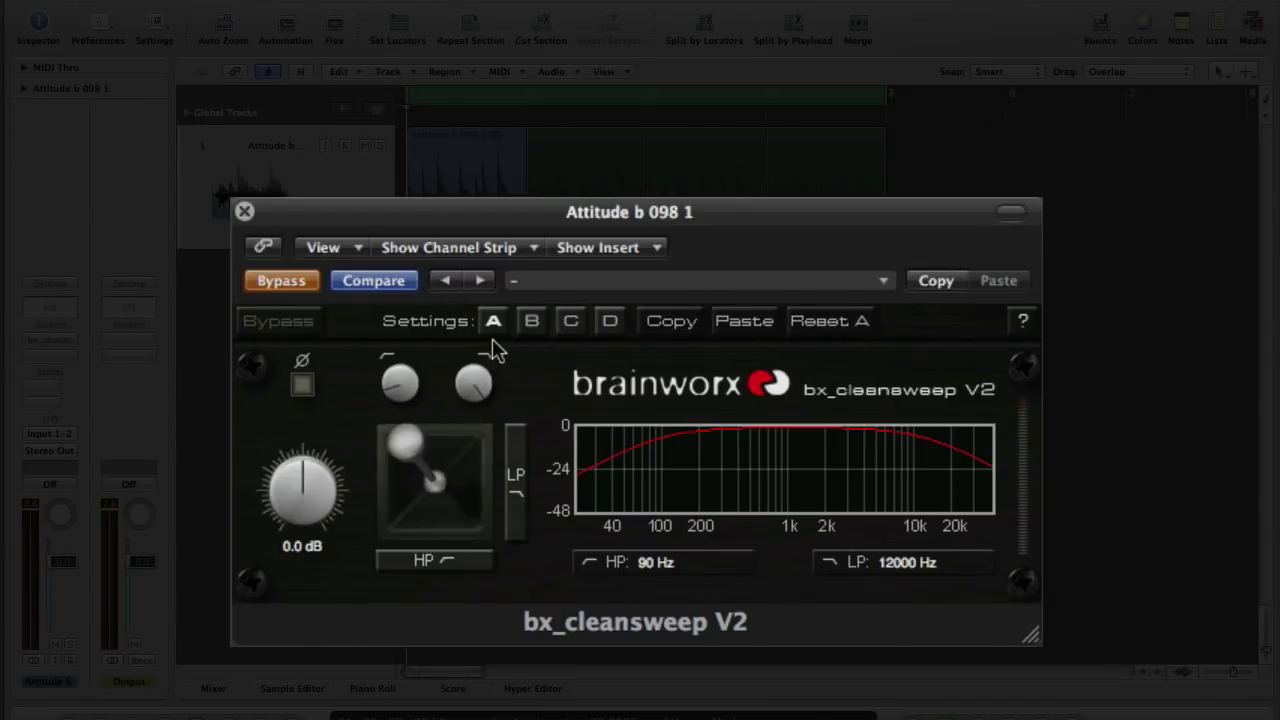
{"action": "left_click_drag", "start_coordinate": [405, 443], "coordinate": [387, 443]}
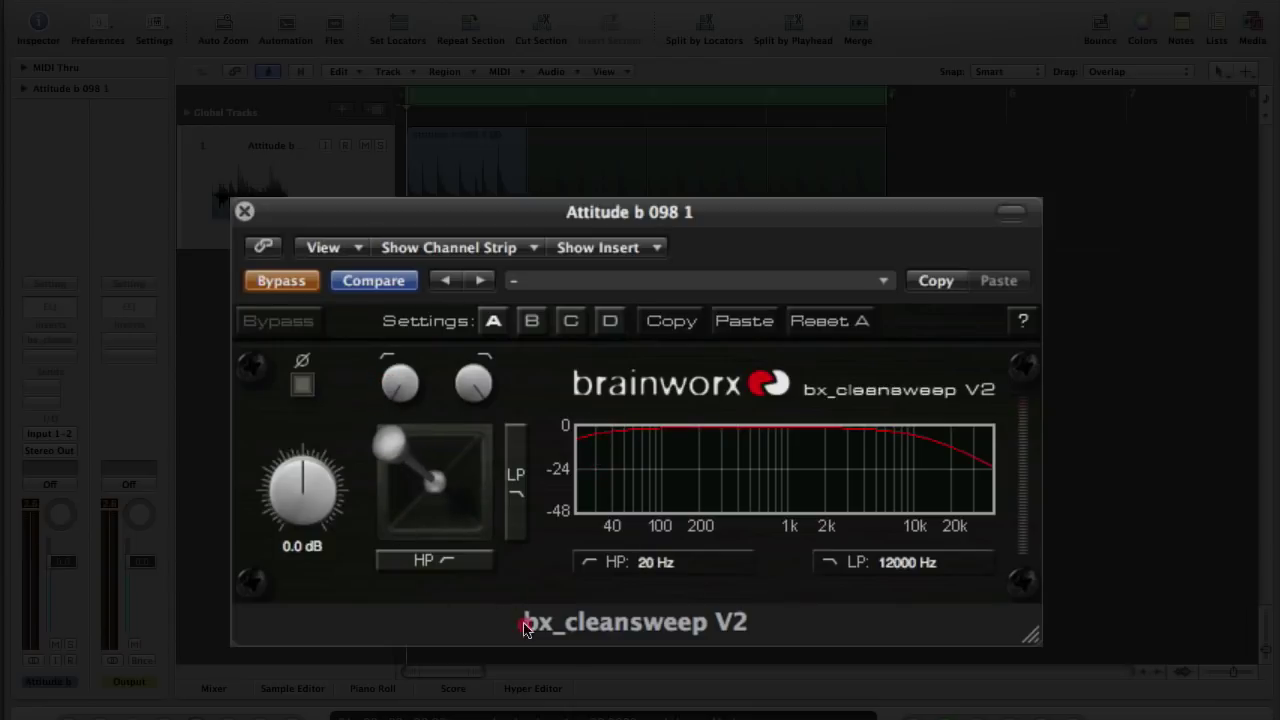
{"action": "left_click", "coordinate": [470, 385]}
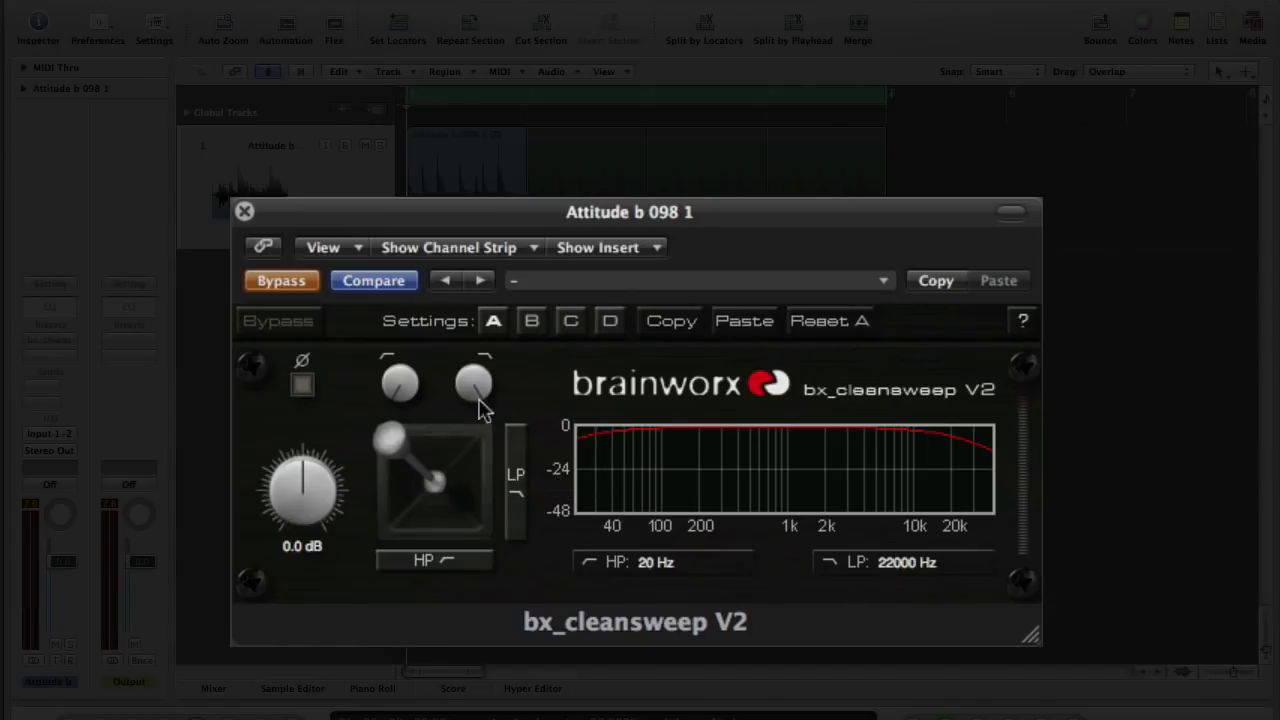
{"action": "left_click", "coordinate": [281, 283]}
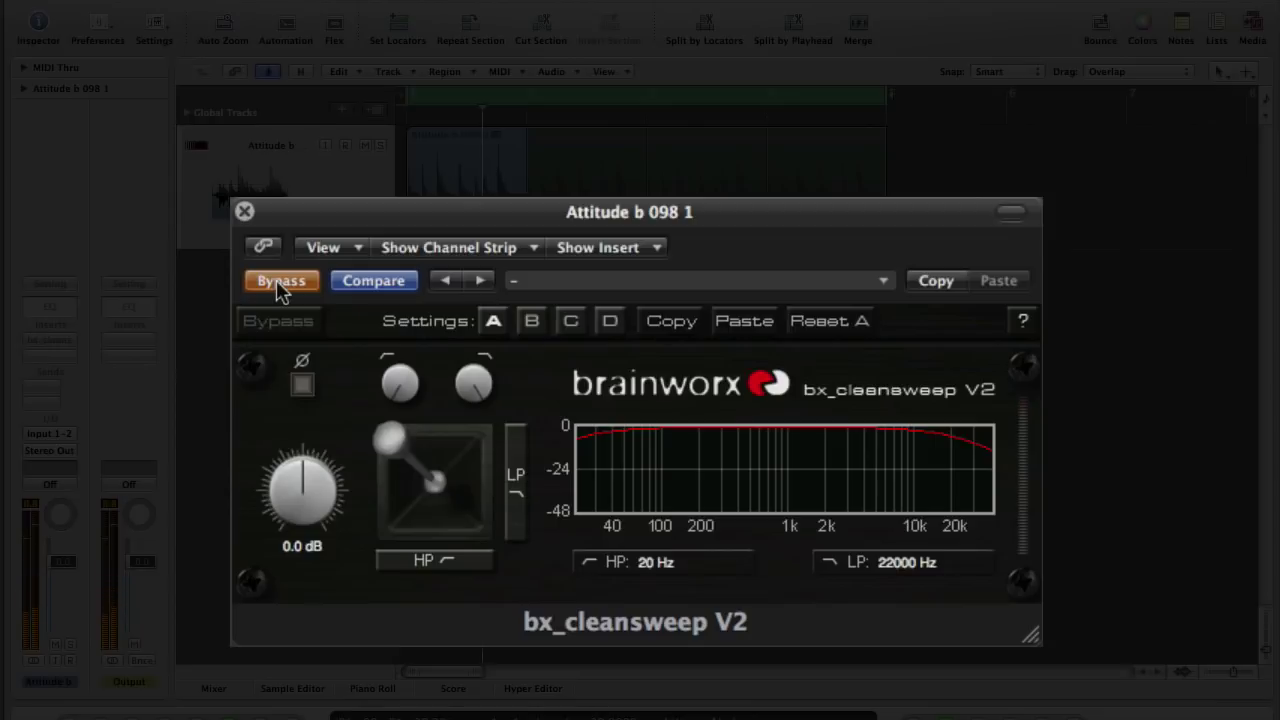
{"action": "left_click", "coordinate": [281, 283]}
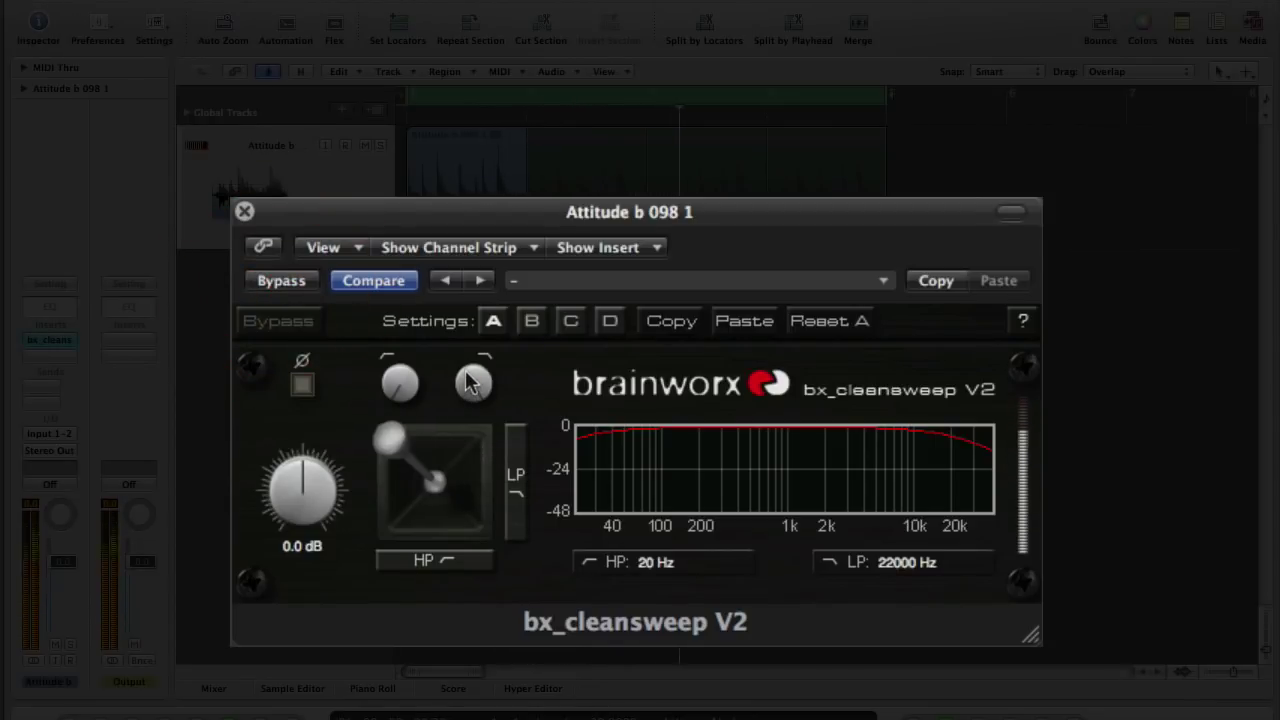
{"action": "left_click_drag", "start_coordinate": [470, 382], "coordinate": [402, 407]}
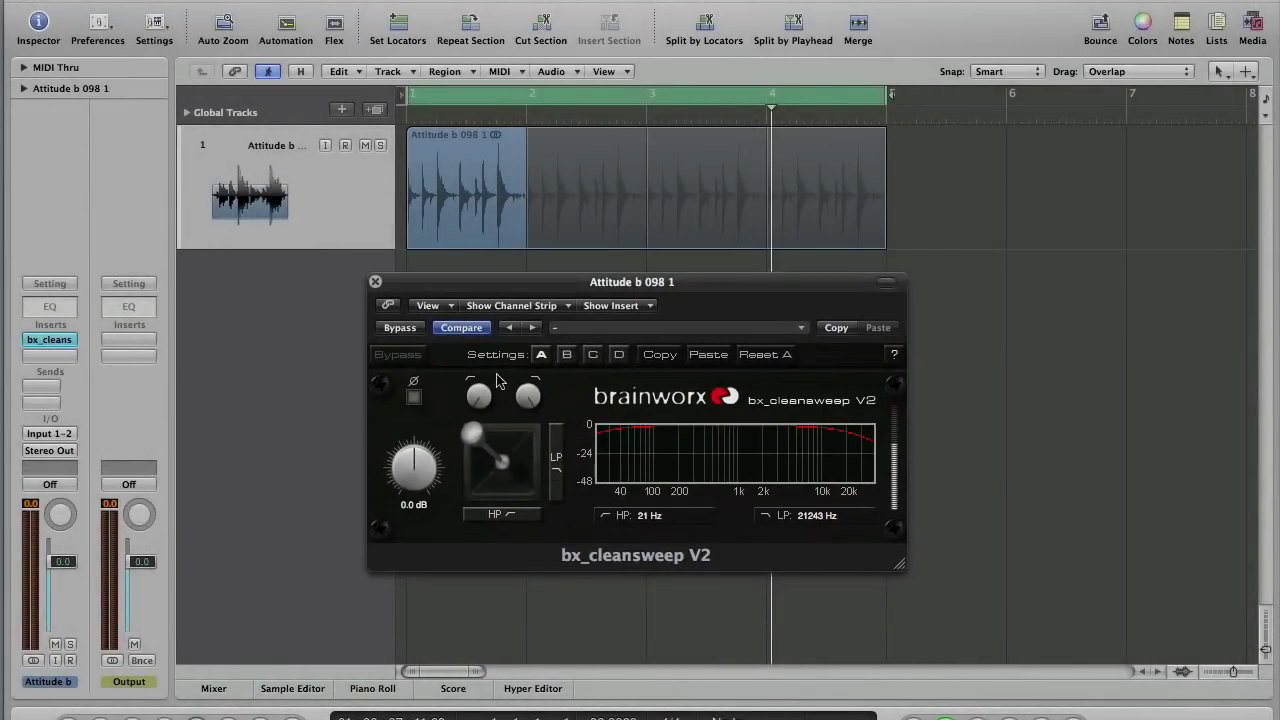
Reposition the filter window and clear the region selection.
{"action": "left_click_drag", "start_coordinate": [568, 291], "coordinate": [555, 318]}
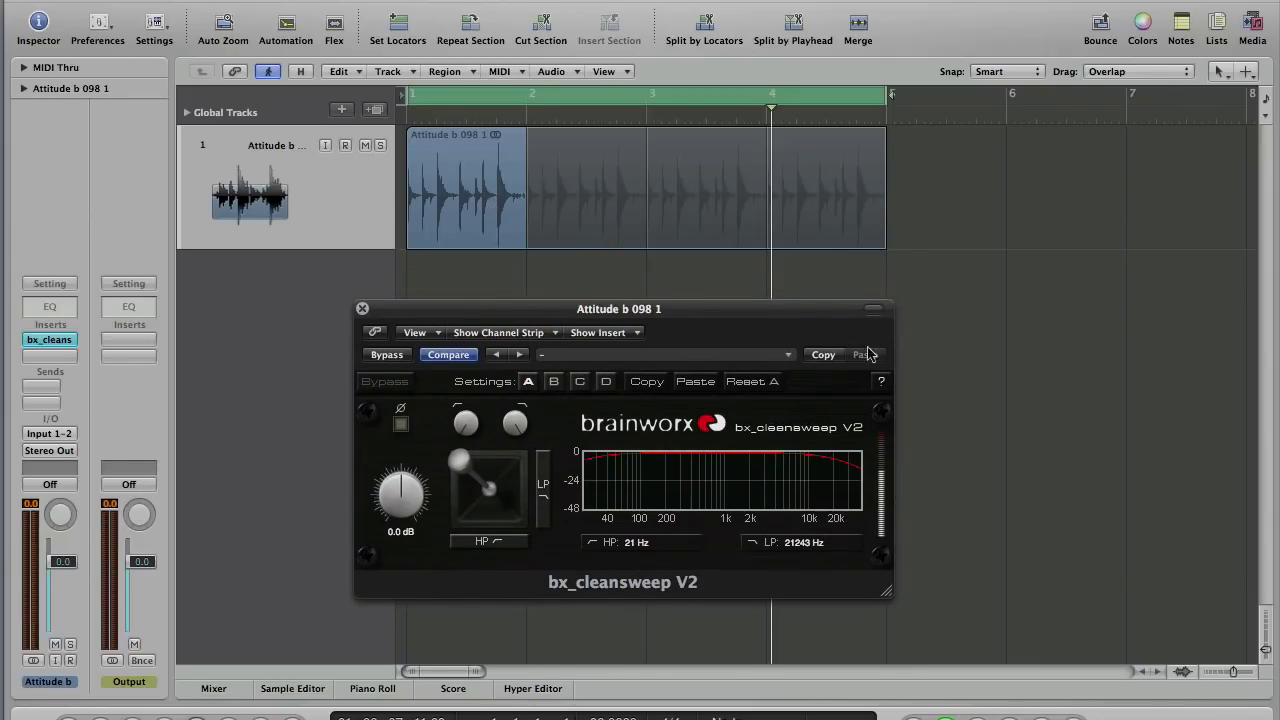
{"action": "left_click_drag", "start_coordinate": [716, 311], "coordinate": [718, 296]}
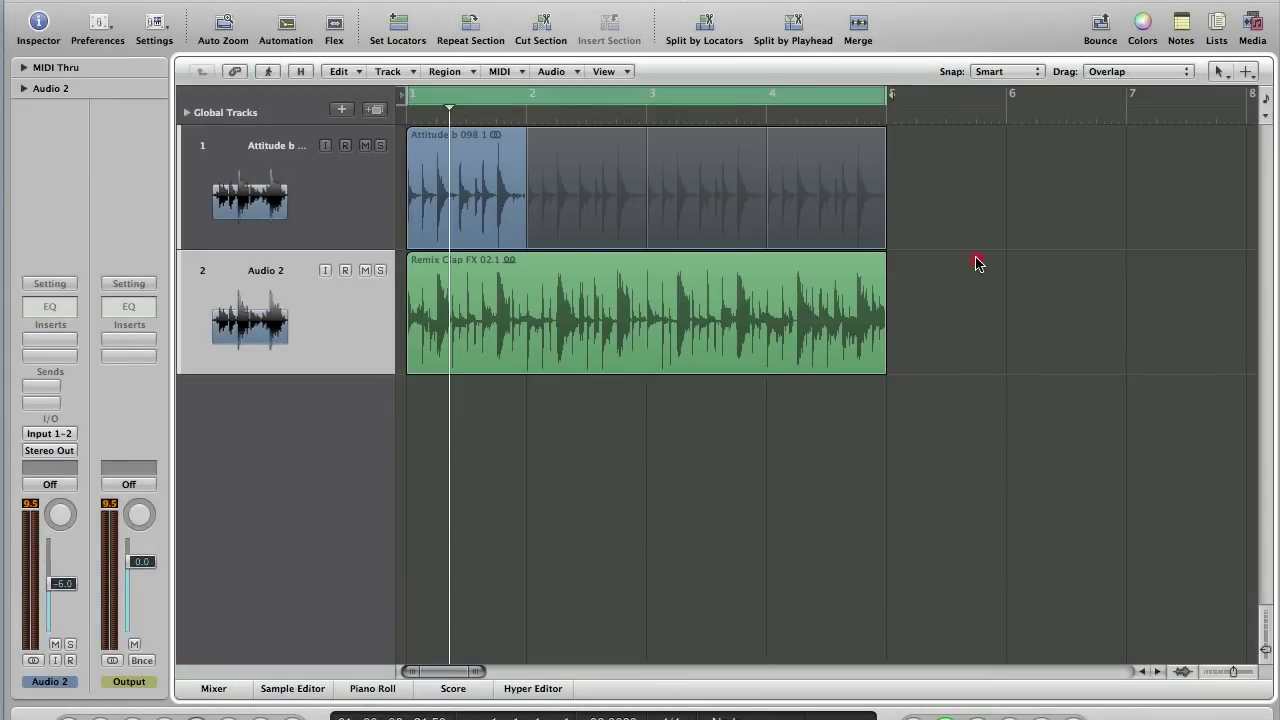
{"action": "left_click", "coordinate": [972, 263]}
Select the Remix Clap FX 02.1 region on Audio 2, play the arrangement, then deselect all regions.
{"action": "left_click", "coordinate": [480, 314]}
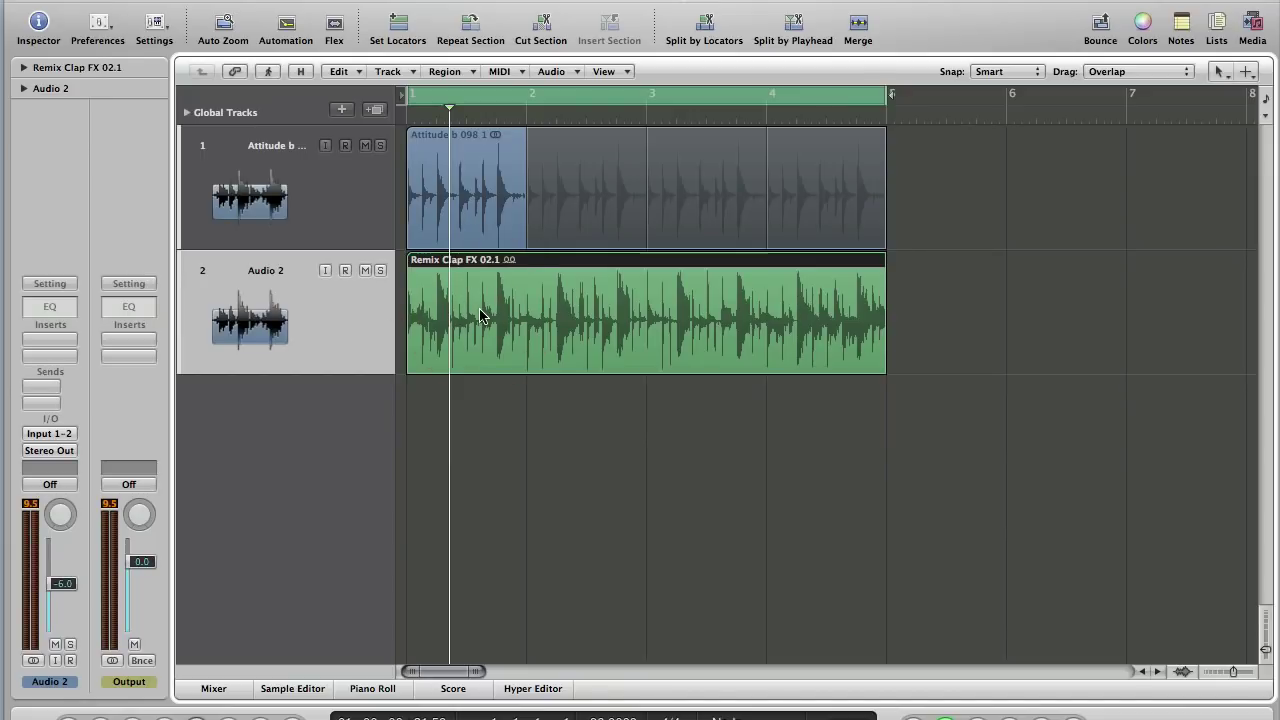
{"action": "key", "text": "space"}
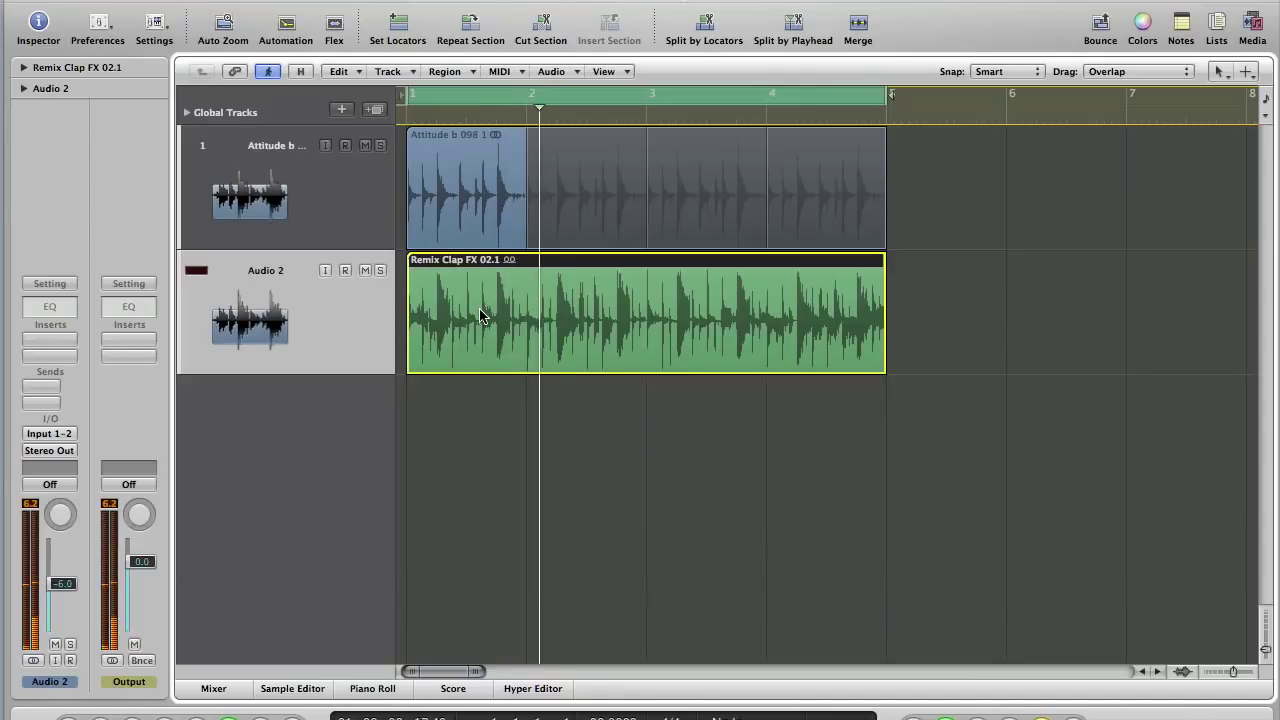
{"action": "left_click", "coordinate": [472, 214]}
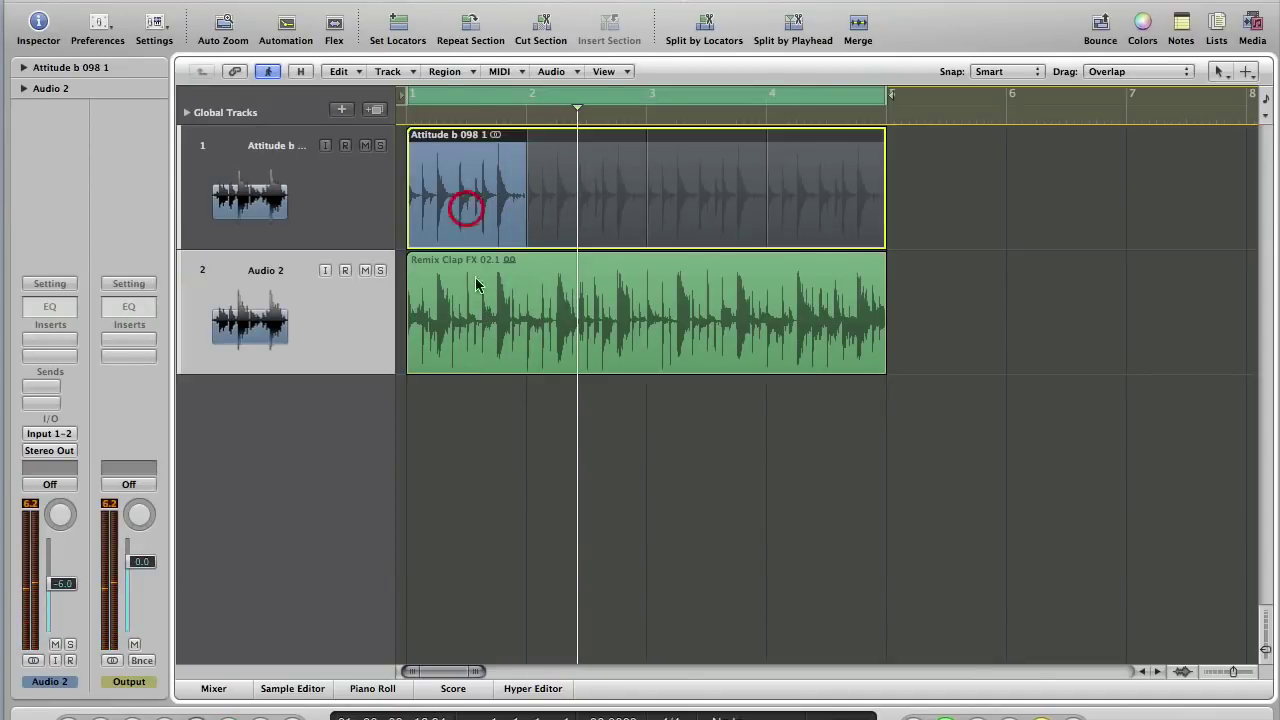
{"action": "left_click", "coordinate": [501, 451]}
{"action": "key", "text": "s"}
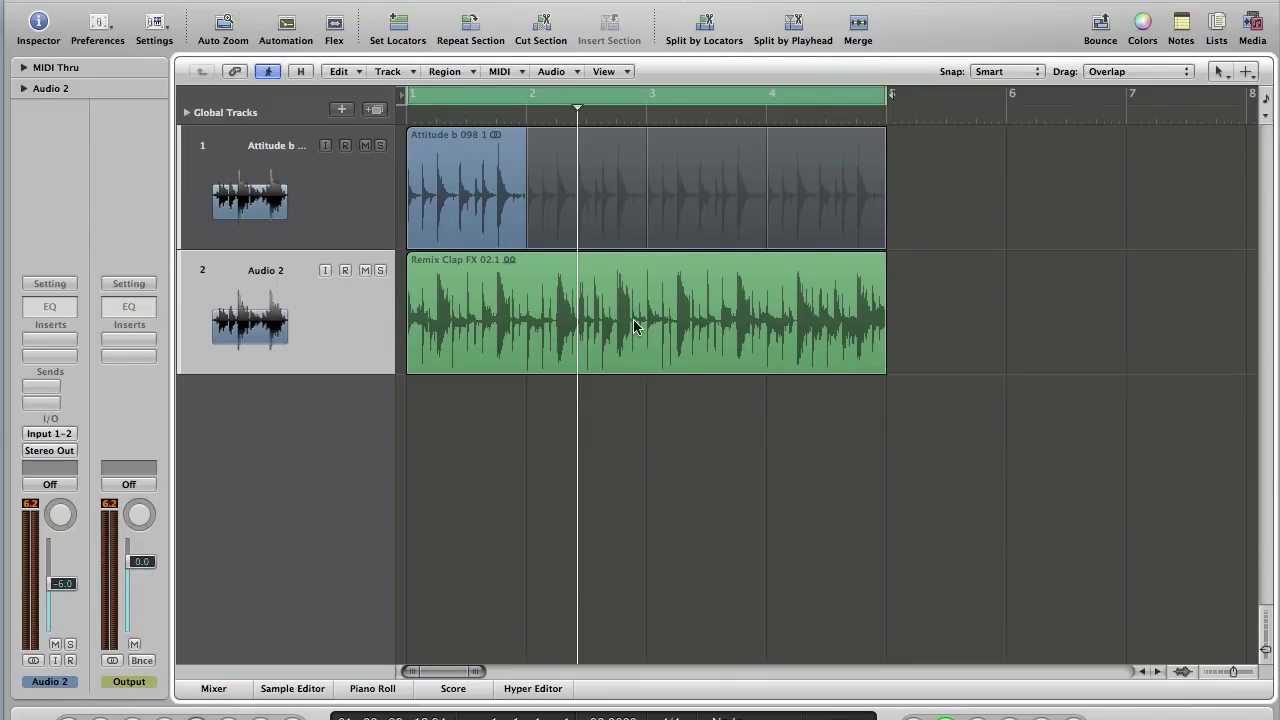
Play the arrangement from bar 1 and select the clap region on Audio 2.
{"action": "left_click", "coordinate": [620, 437]}
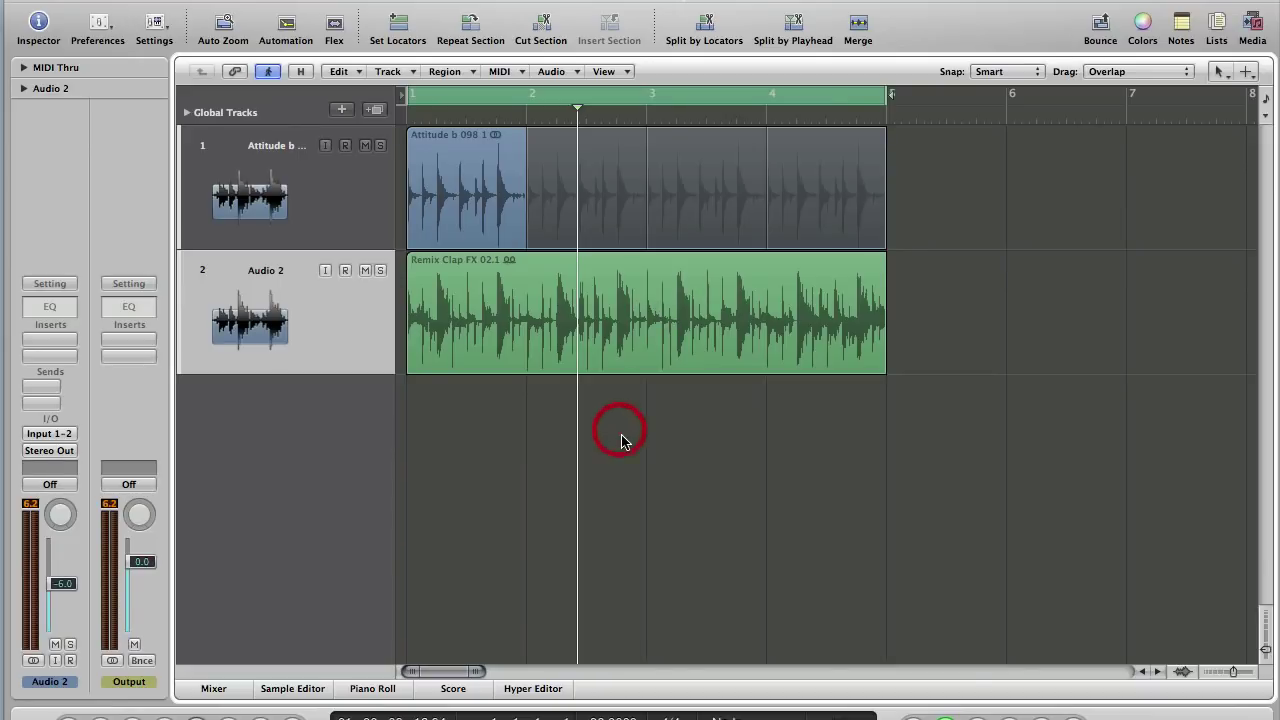
{"action": "left_click", "coordinate": [216, 690]}
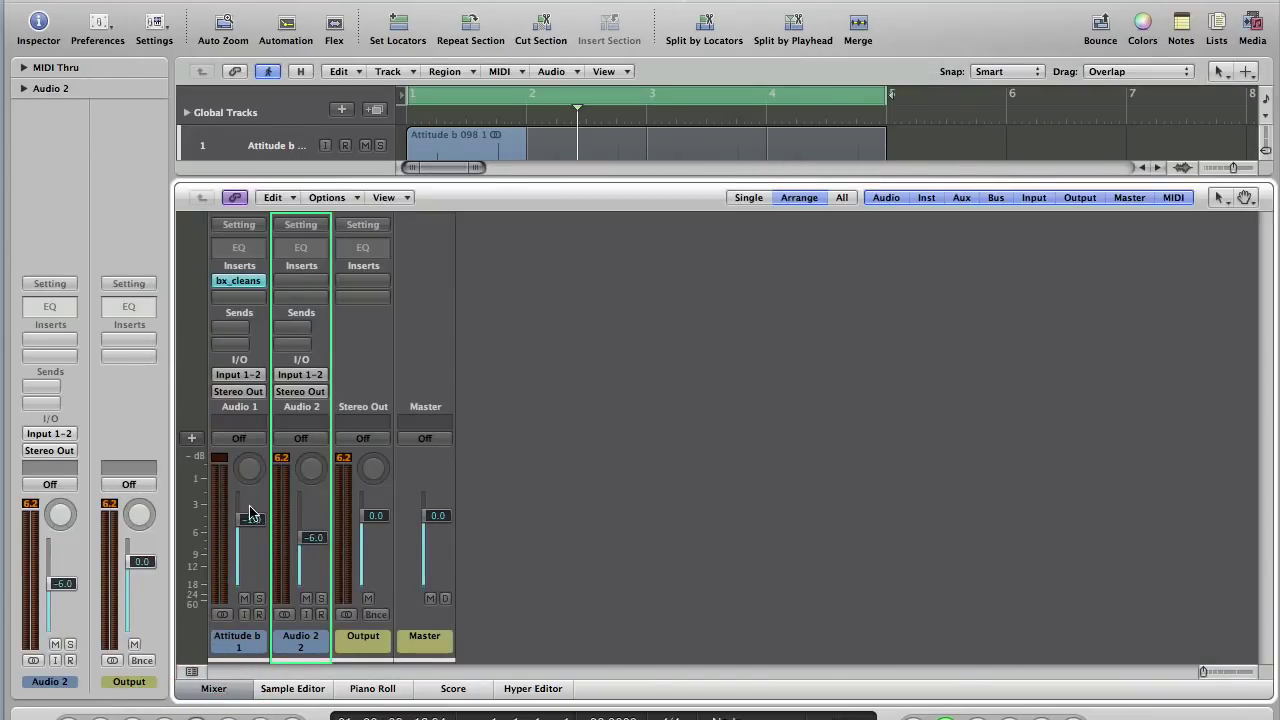
{"action": "left_click", "coordinate": [212, 690]}
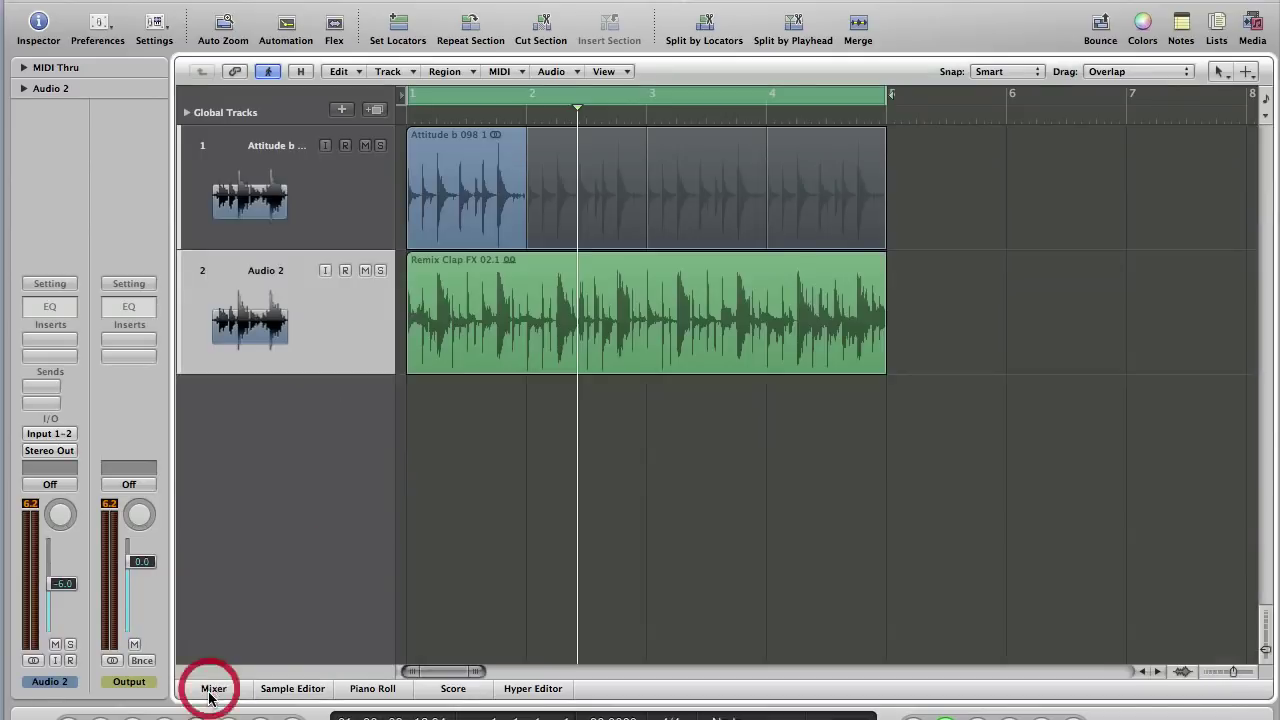
{"action": "key", "text": "space"}
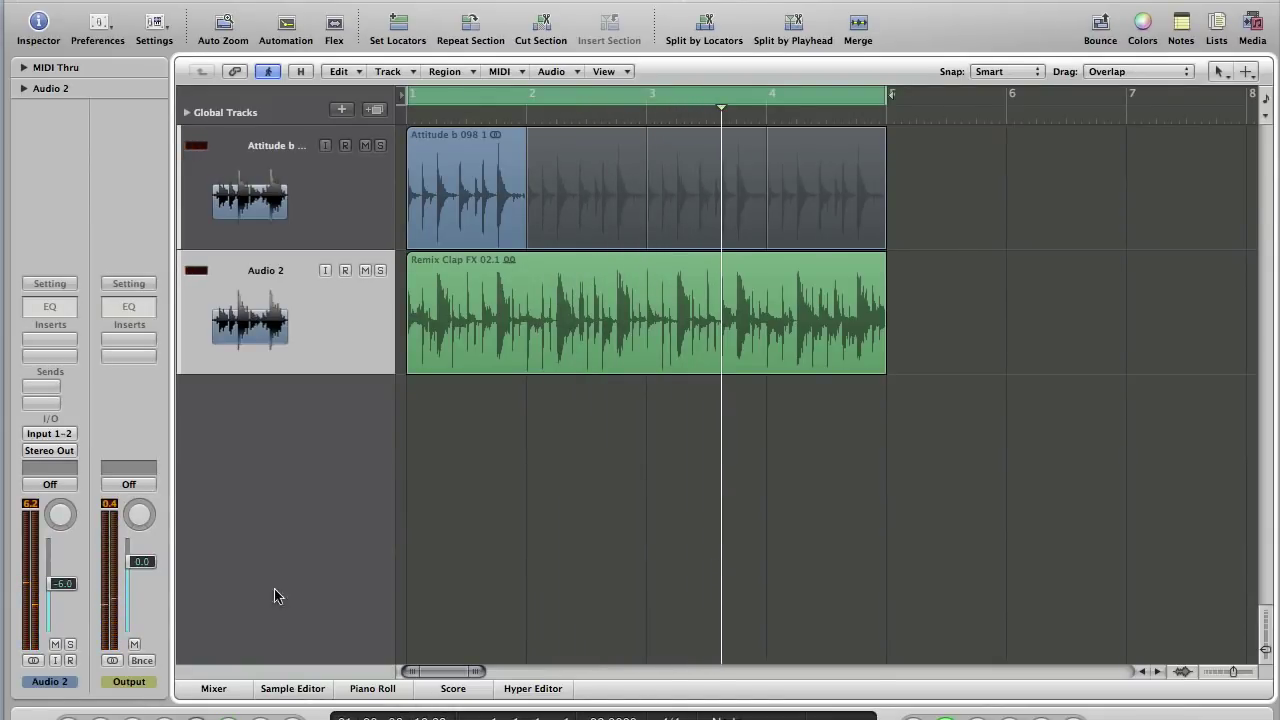
{"action": "left_click", "coordinate": [348, 347]}
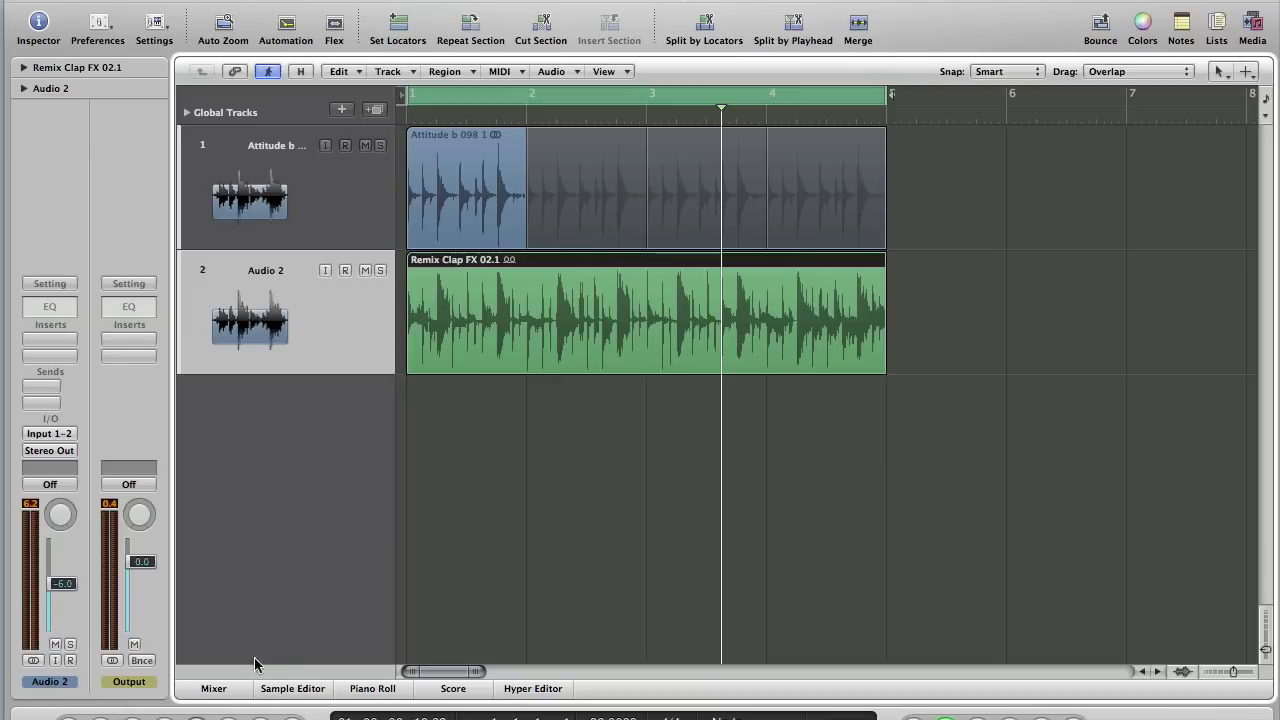
In the Mixer, Command-drag bx_cleansweep from Audio 1 to Audio 2 and open it.
{"action": "left_click", "coordinate": [216, 690]}
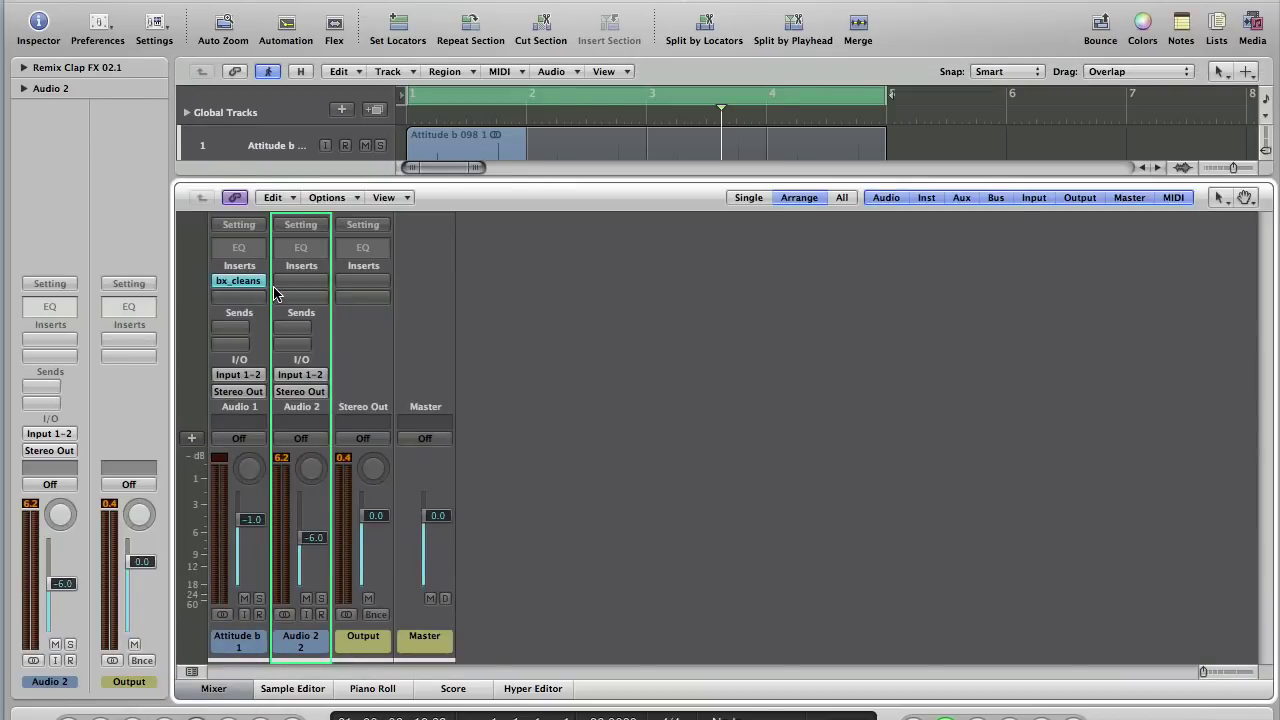
{"action": "key", "text": "alt"}
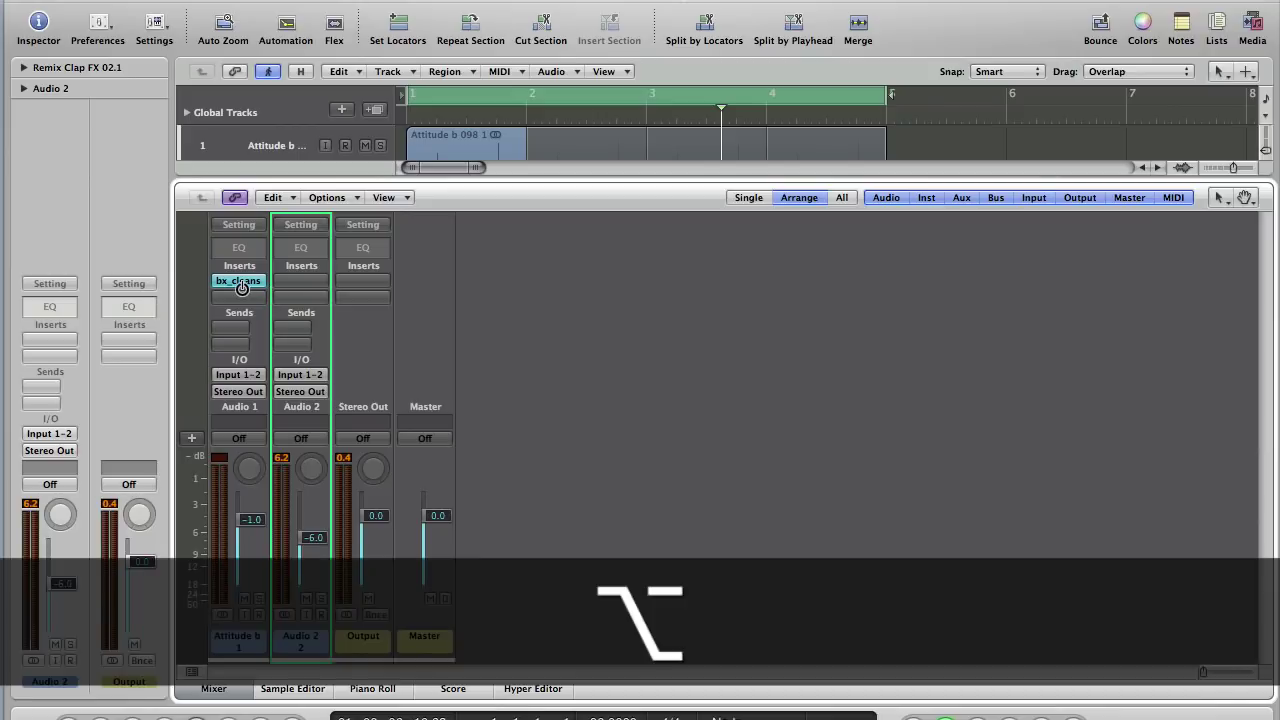
{"action": "key", "text": "super"}
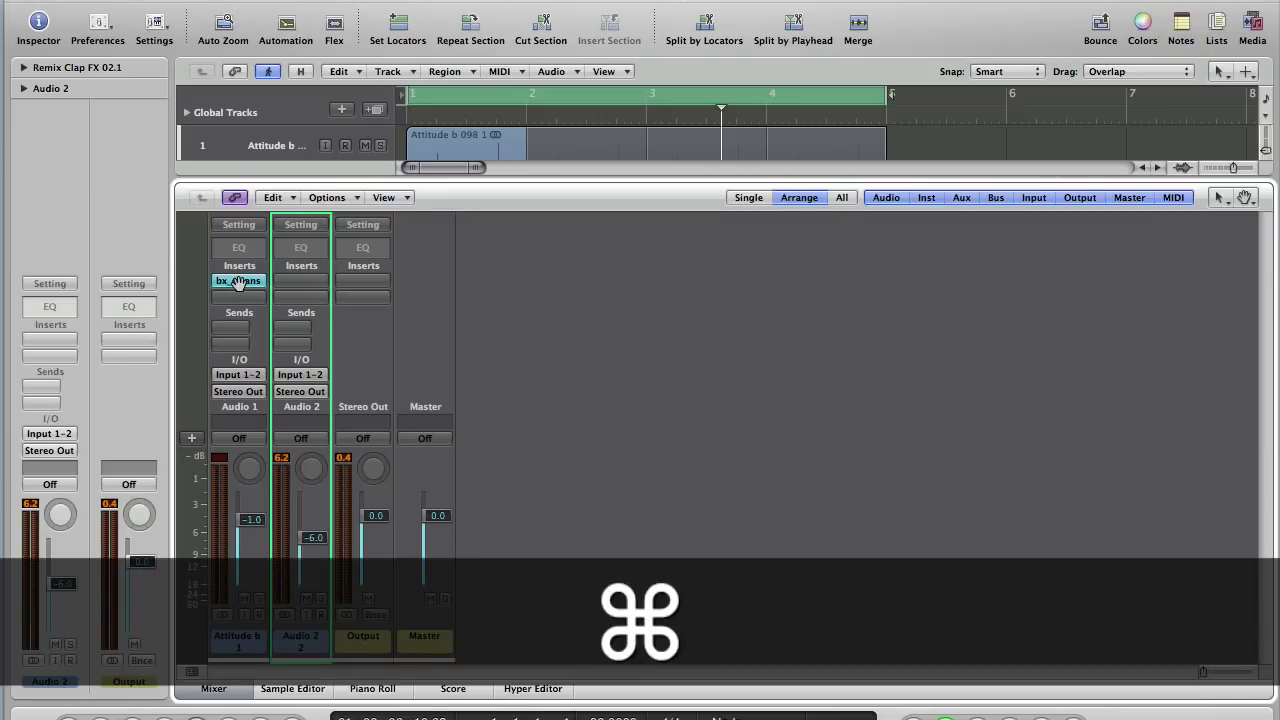
{"action": "left_click_drag", "start_coordinate": [237, 283], "coordinate": [300, 282]}
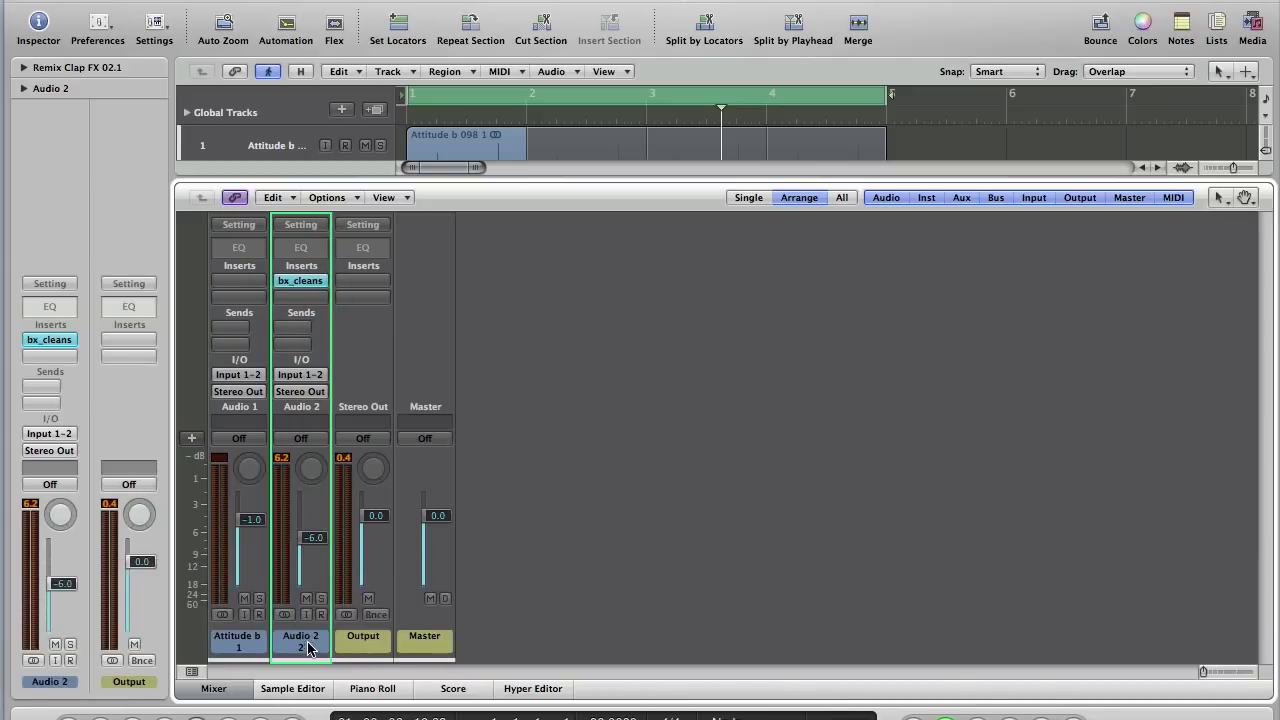
{"action": "left_click", "coordinate": [304, 283]}
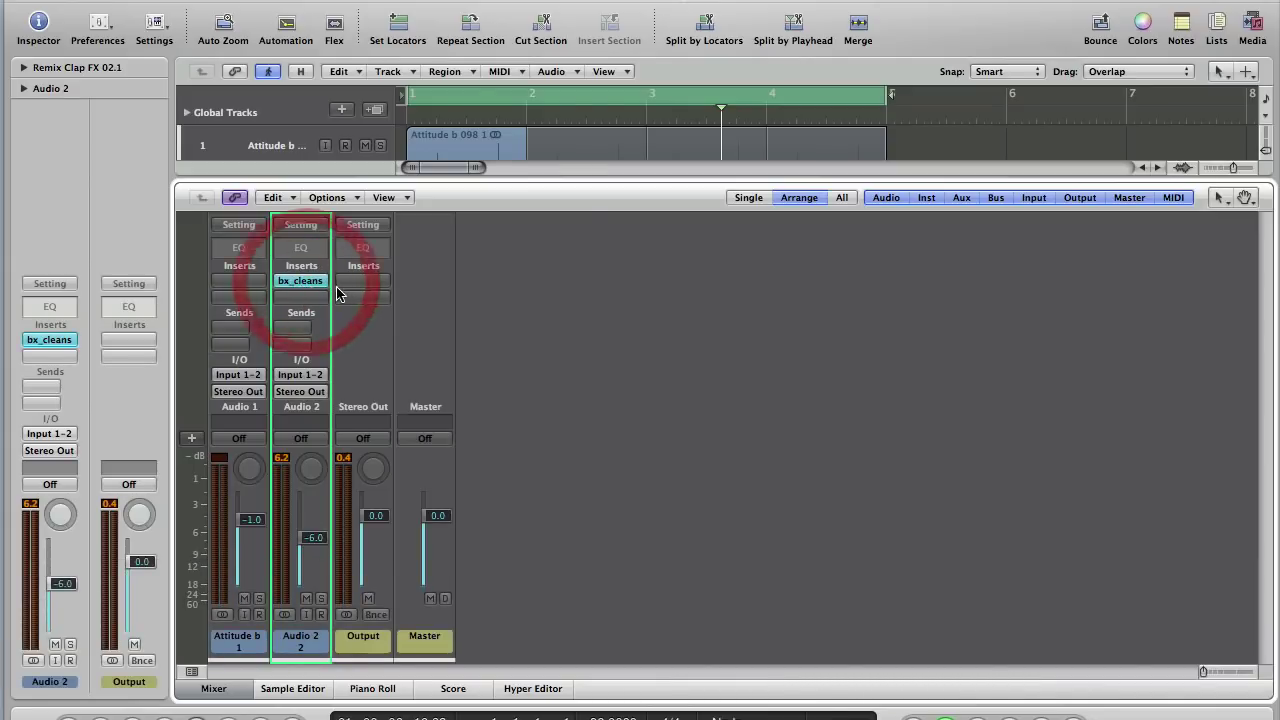
Hide the mixer and set the clap's bx_cleansweep to HP 2002 Hz and LP 1336 Hz.
{"action": "left_click_drag", "start_coordinate": [344, 48], "coordinate": [766, 228]}
{"action": "left_click", "coordinate": [213, 689]}
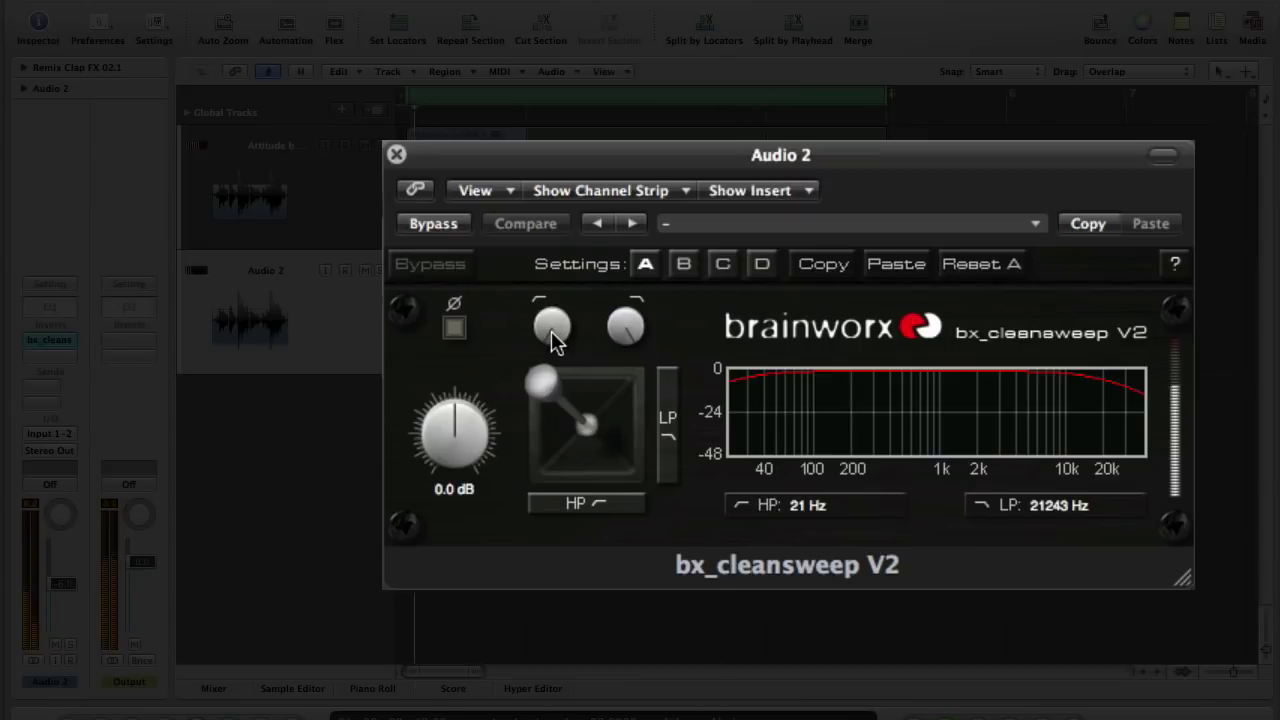
{"action": "left_click_drag", "start_coordinate": [551, 331], "coordinate": [553, 180]}
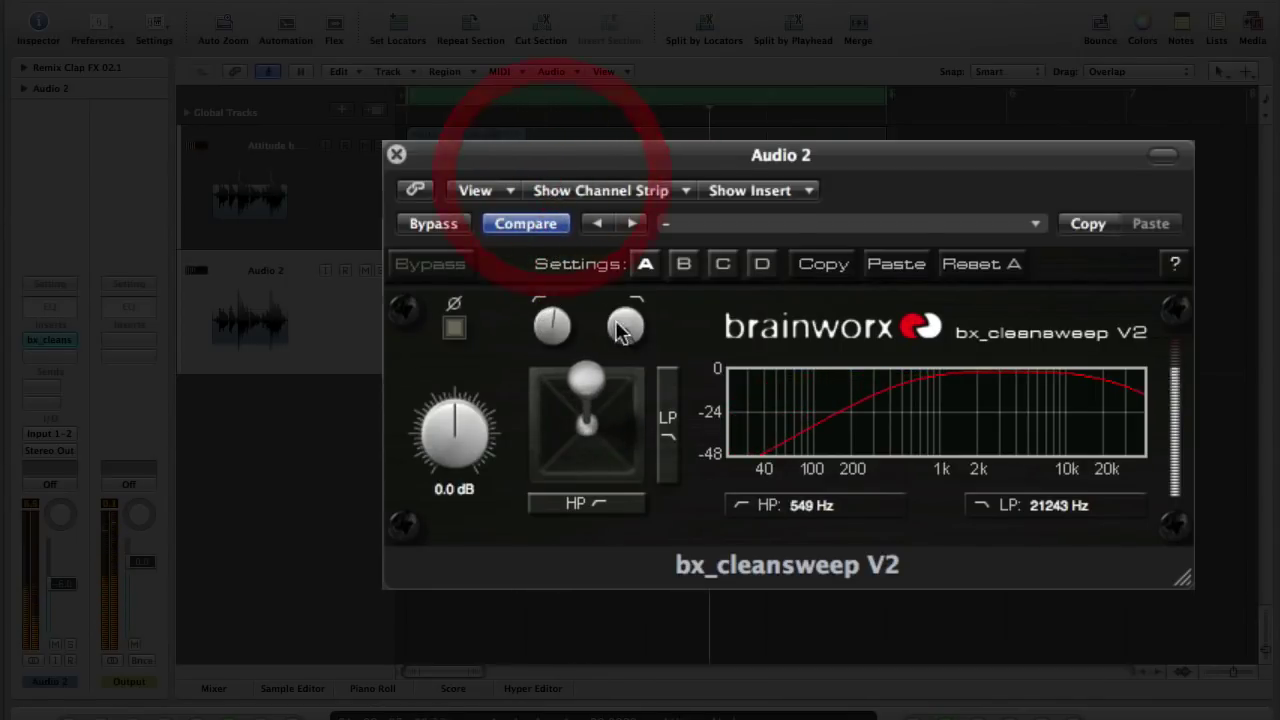
{"action": "left_click_drag", "start_coordinate": [623, 323], "coordinate": [617, 440]}
{"action": "left_click_drag", "start_coordinate": [551, 323], "coordinate": [564, 276]}
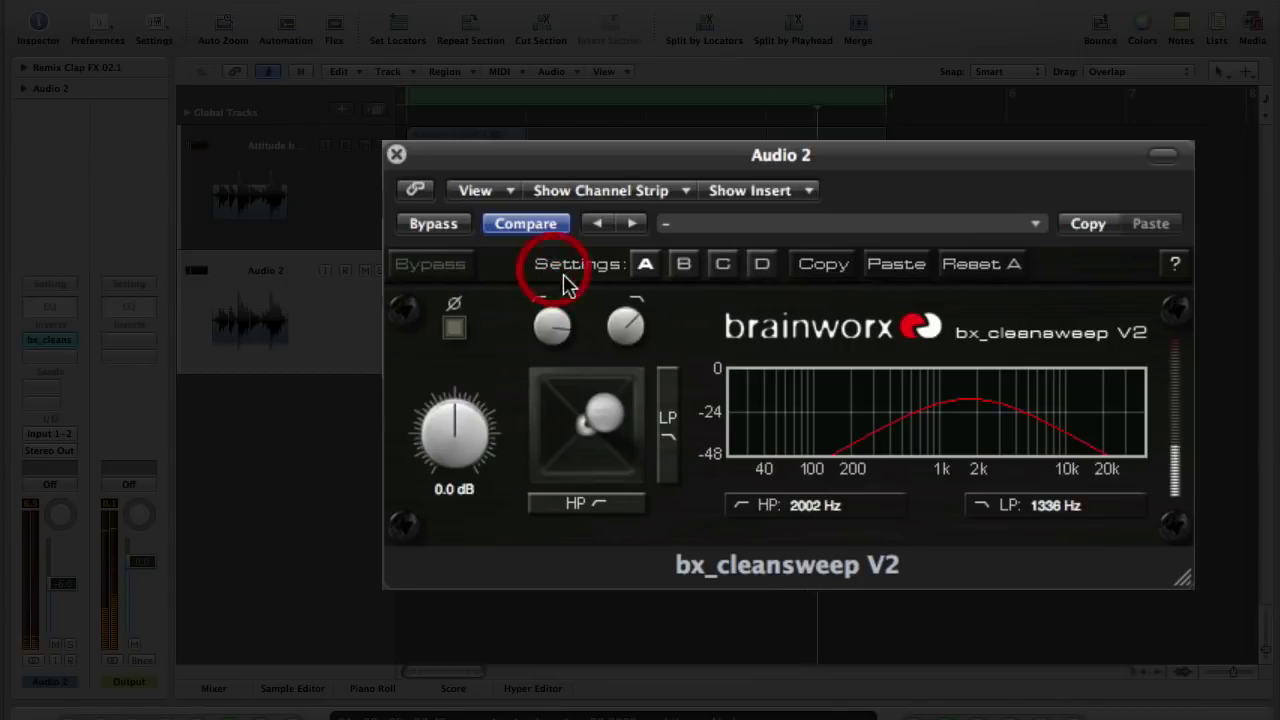
{"action": "left_click_drag", "start_coordinate": [623, 329], "coordinate": [621, 335]}
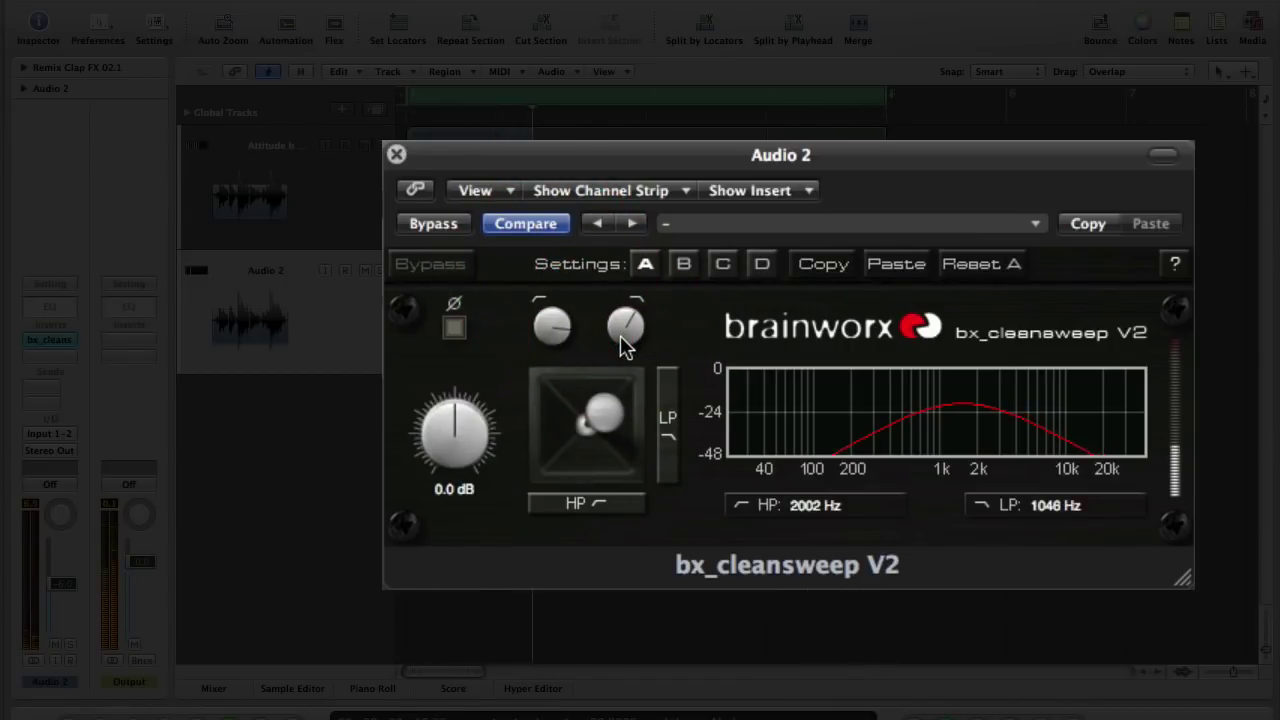
{"action": "left_click_drag", "start_coordinate": [620, 337], "coordinate": [620, 322]}
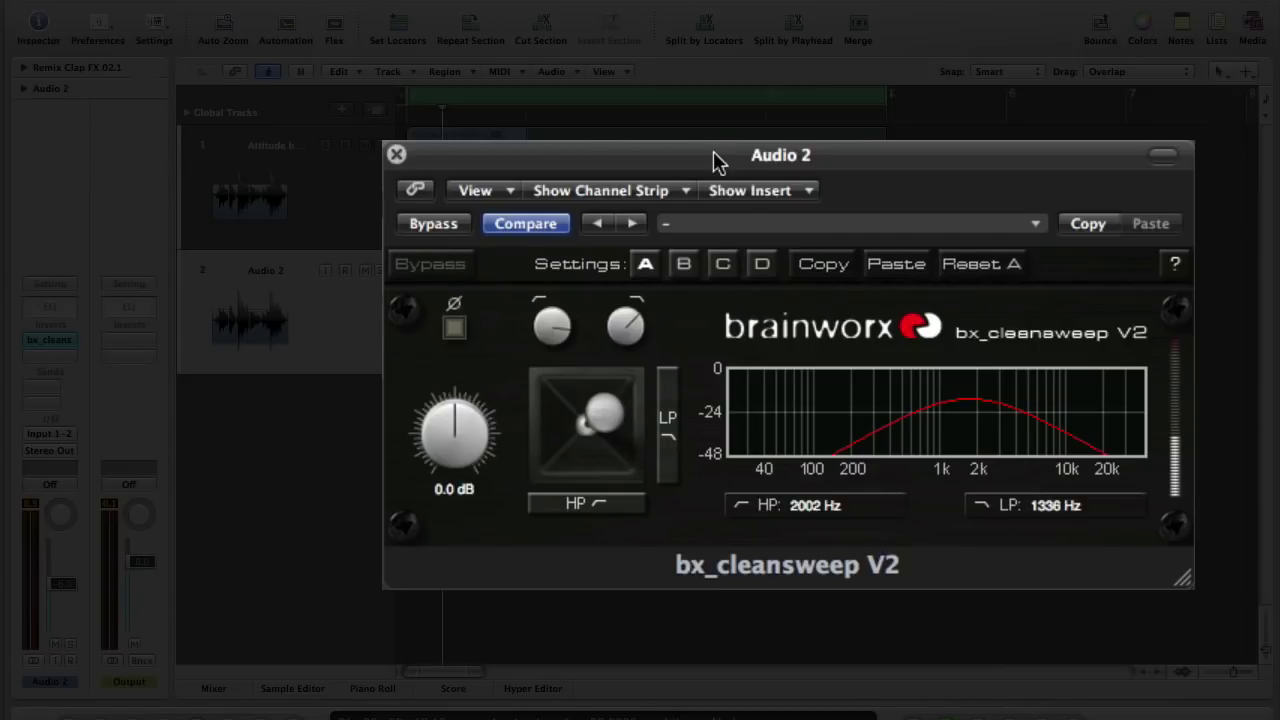
Reposition the bx_cleansweep window higher and slightly to the left.
{"action": "left_click_drag", "start_coordinate": [716, 162], "coordinate": [699, 90]}
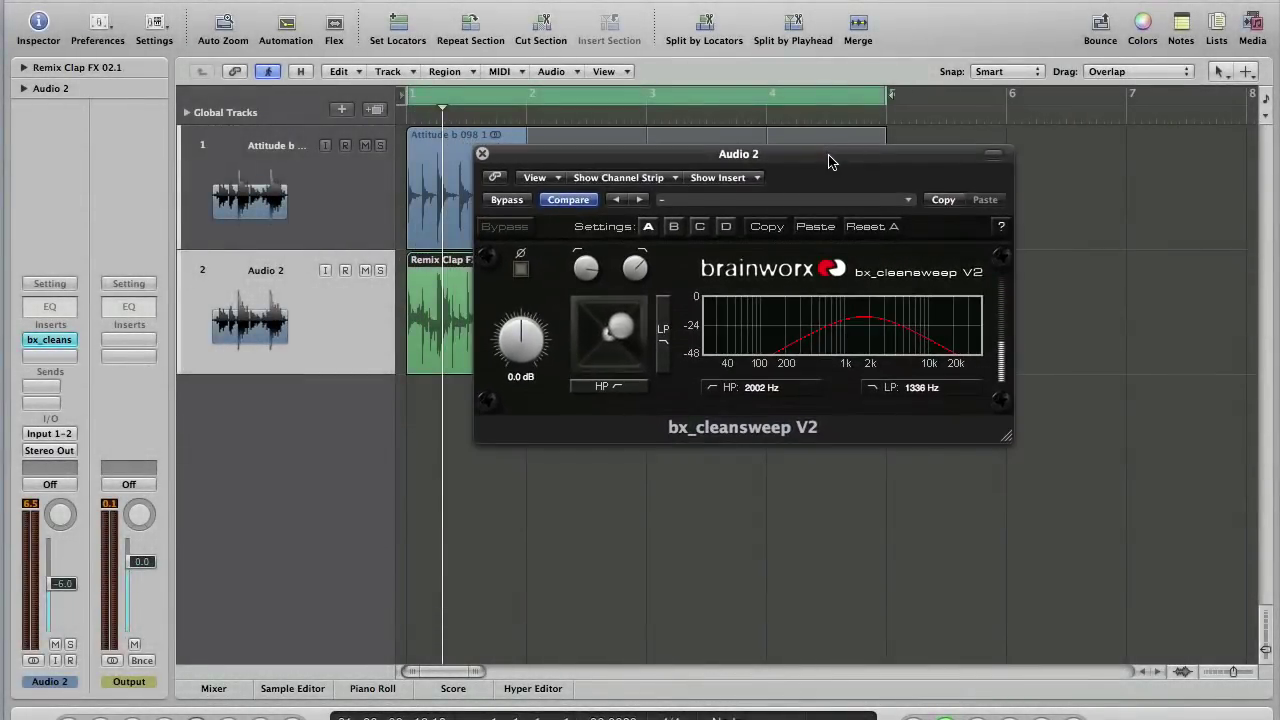
{"action": "left_click_drag", "start_coordinate": [829, 161], "coordinate": [815, 164]}
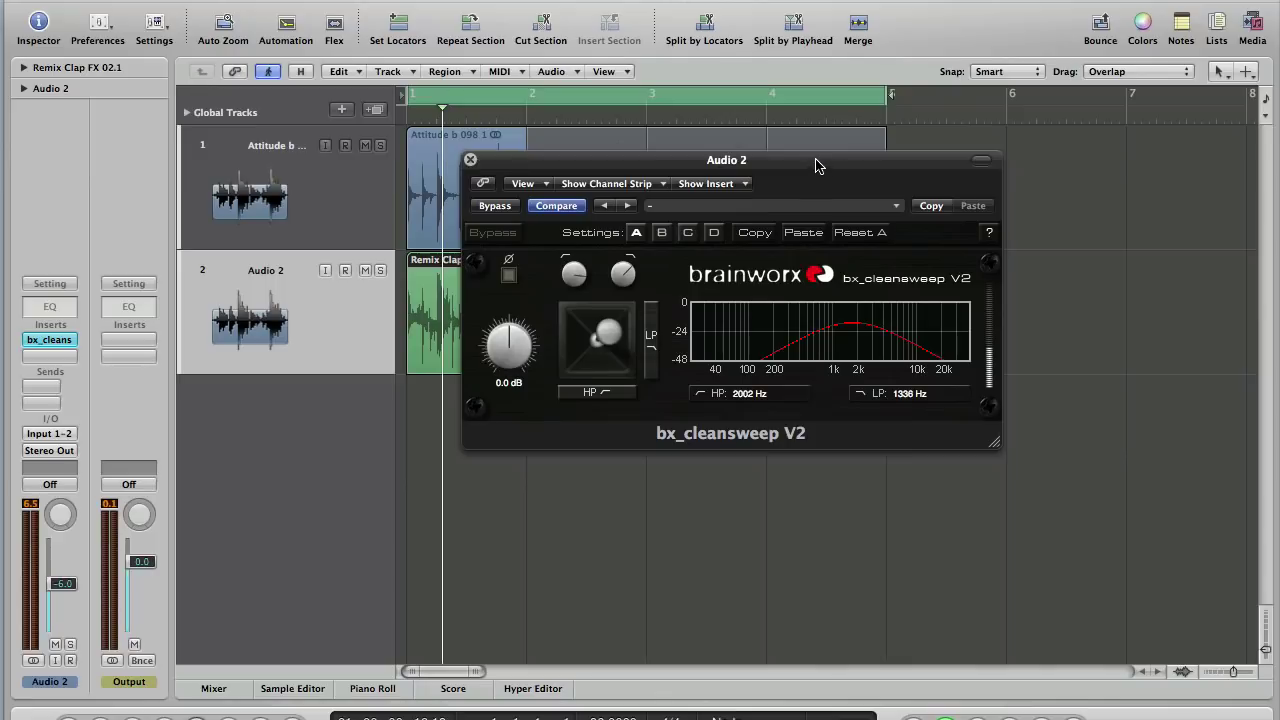
{"action": "left_click_drag", "start_coordinate": [815, 164], "coordinate": [827, 162]}
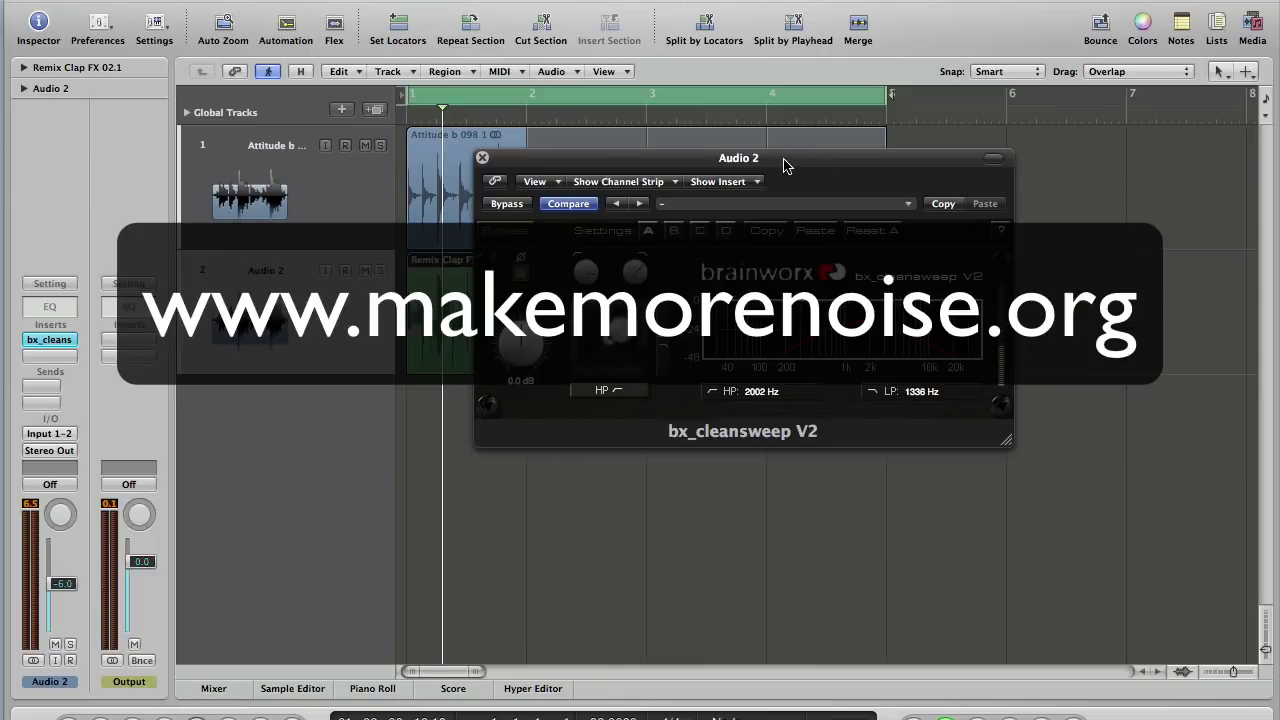
{"action": "left_click_drag", "start_coordinate": [788, 165], "coordinate": [808, 148]}
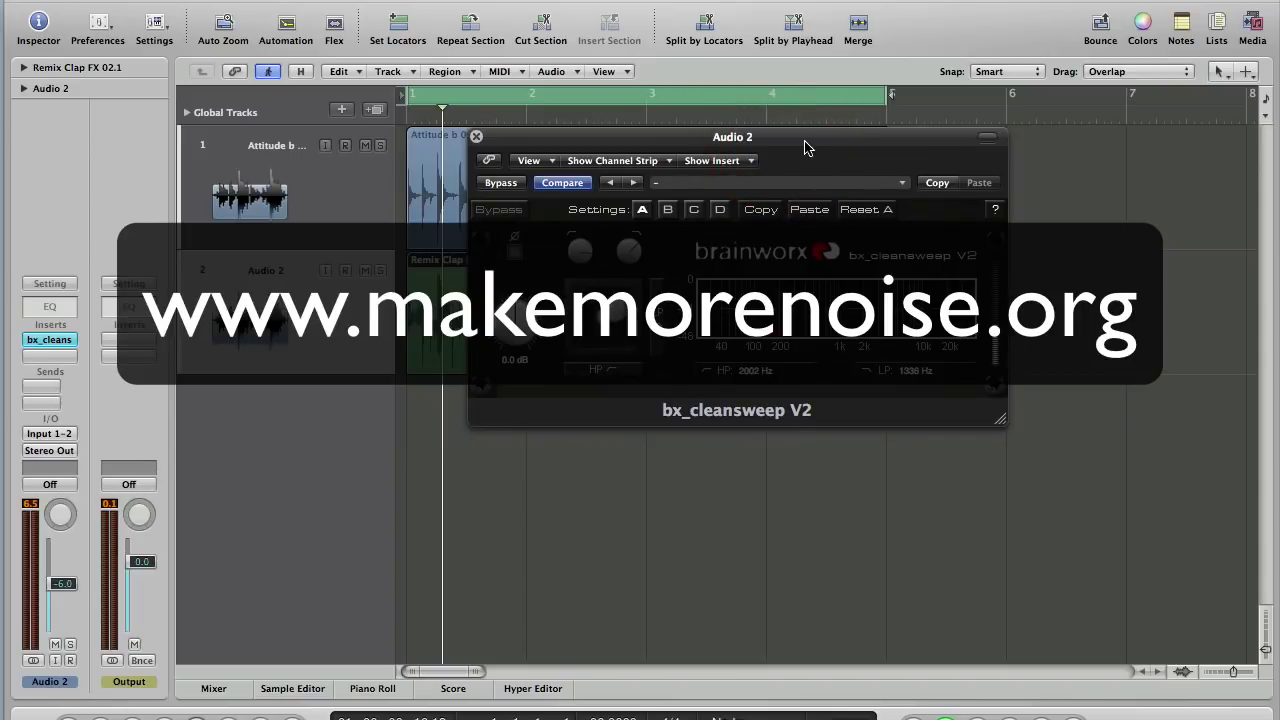